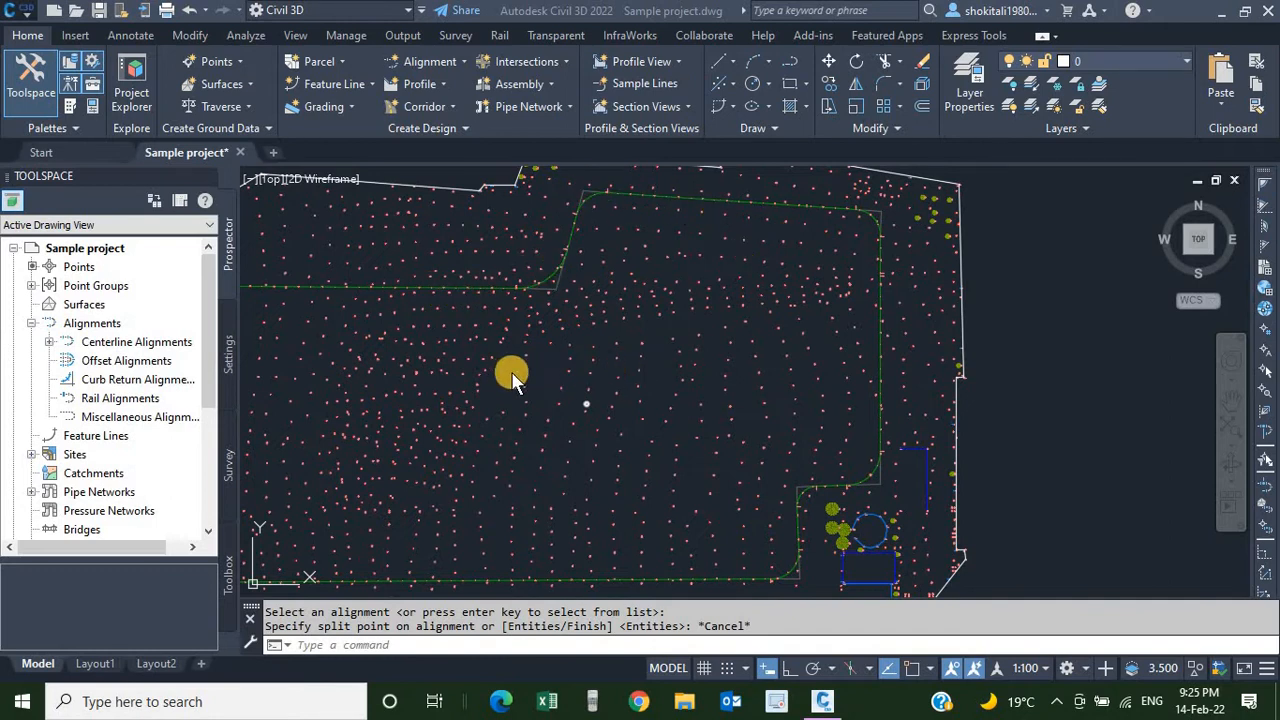
Examine the existing alignment around the site, including its end station label and its eastern stretch.
middle_click_drag(520, 380, 665, 390)
scroll(540, 366, "down", 3)
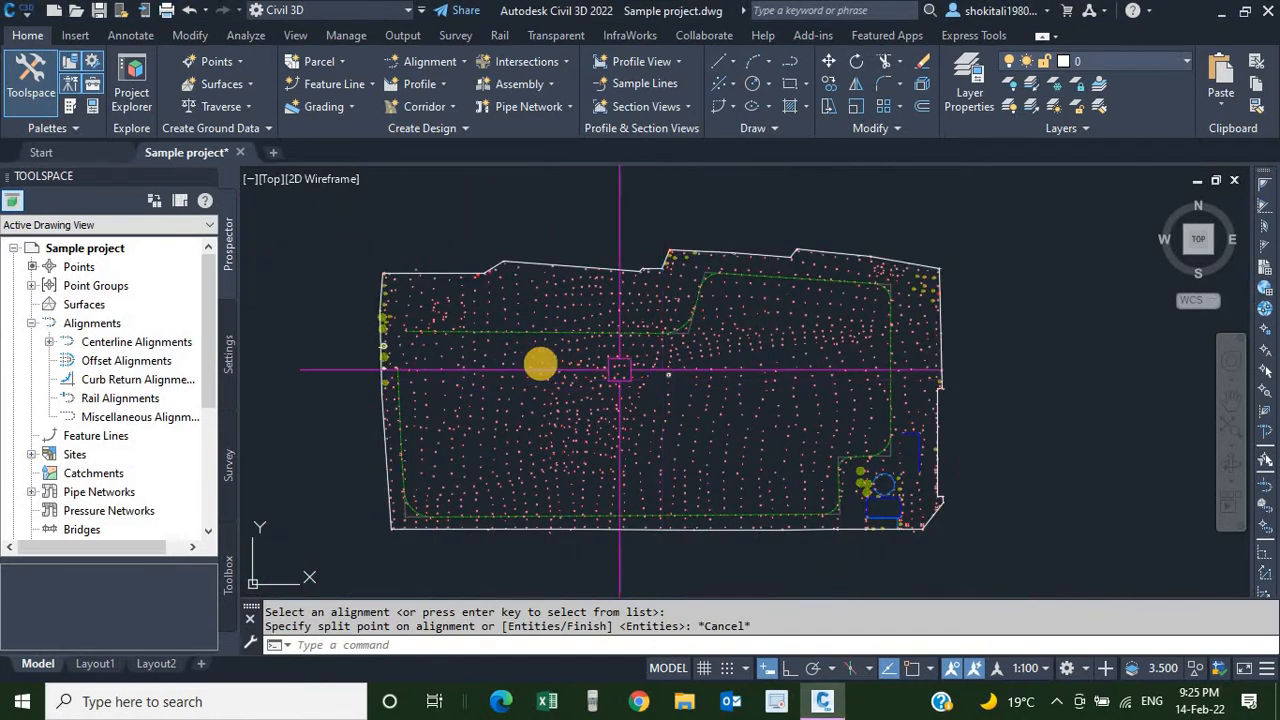
scroll(449, 337, "up", 3)
scroll(286, 371, "up", 10)
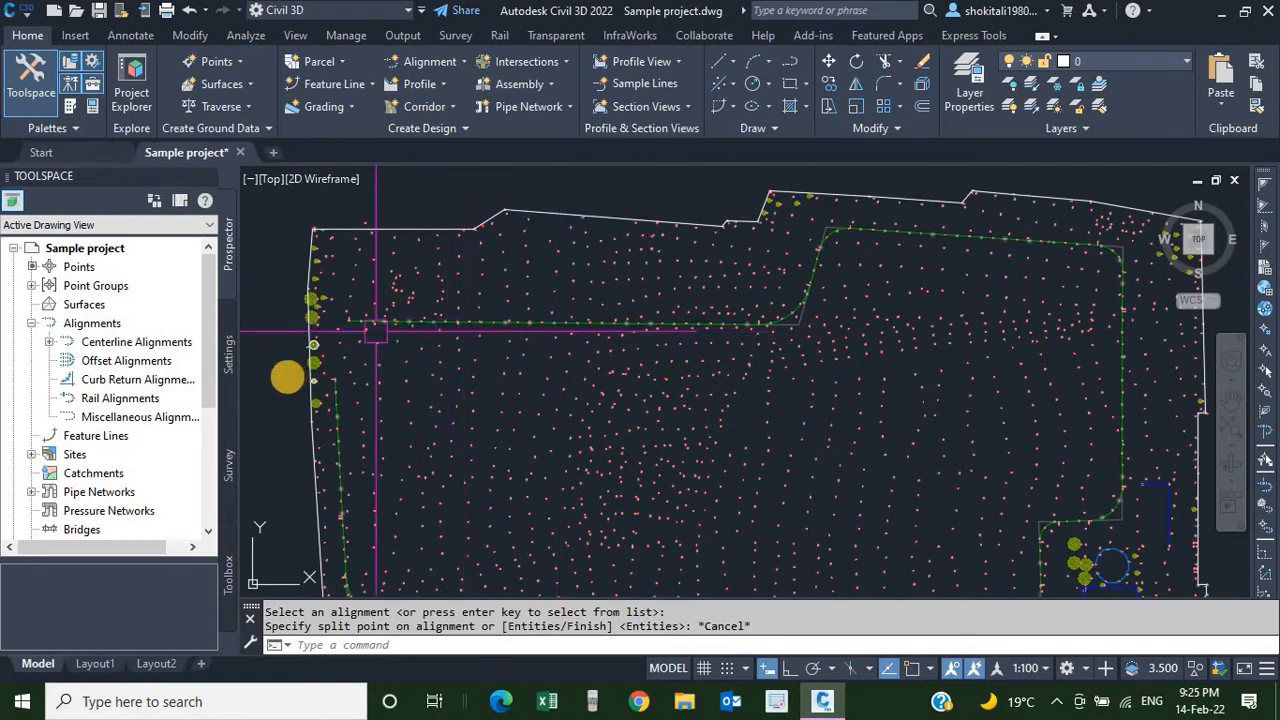
scroll(543, 343, "up", 5)
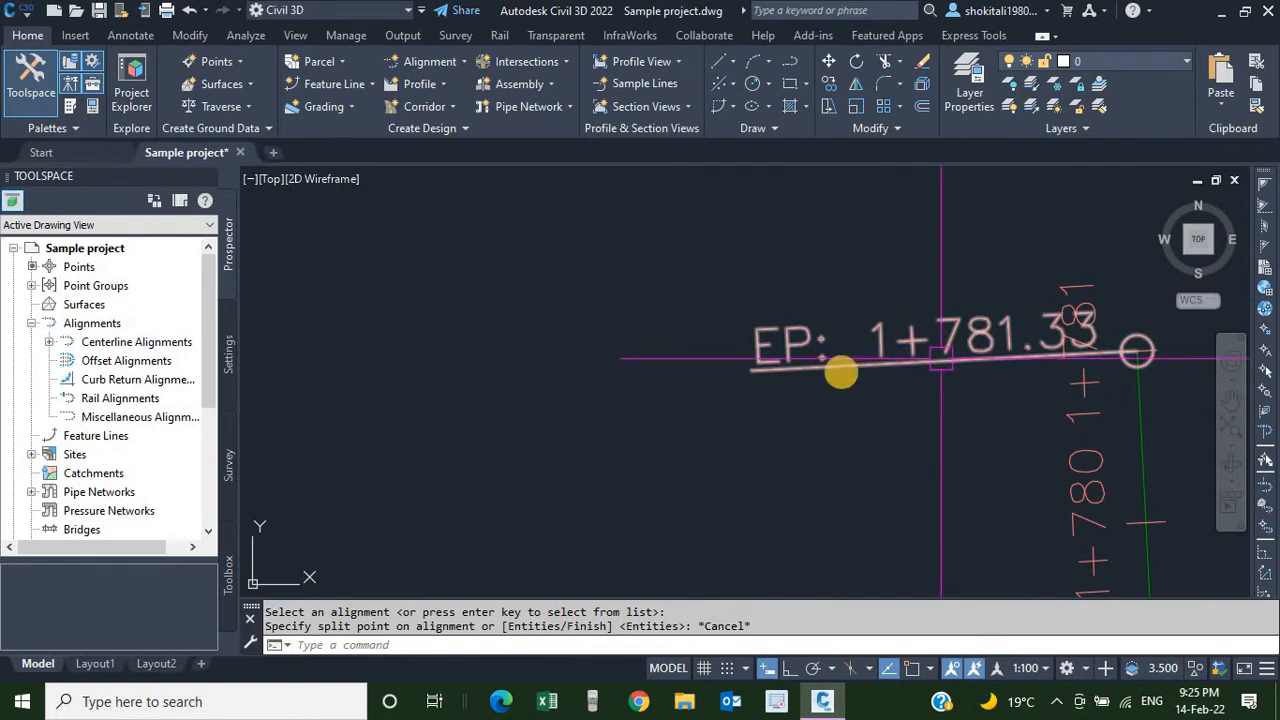
scroll(767, 391, "down", 2)
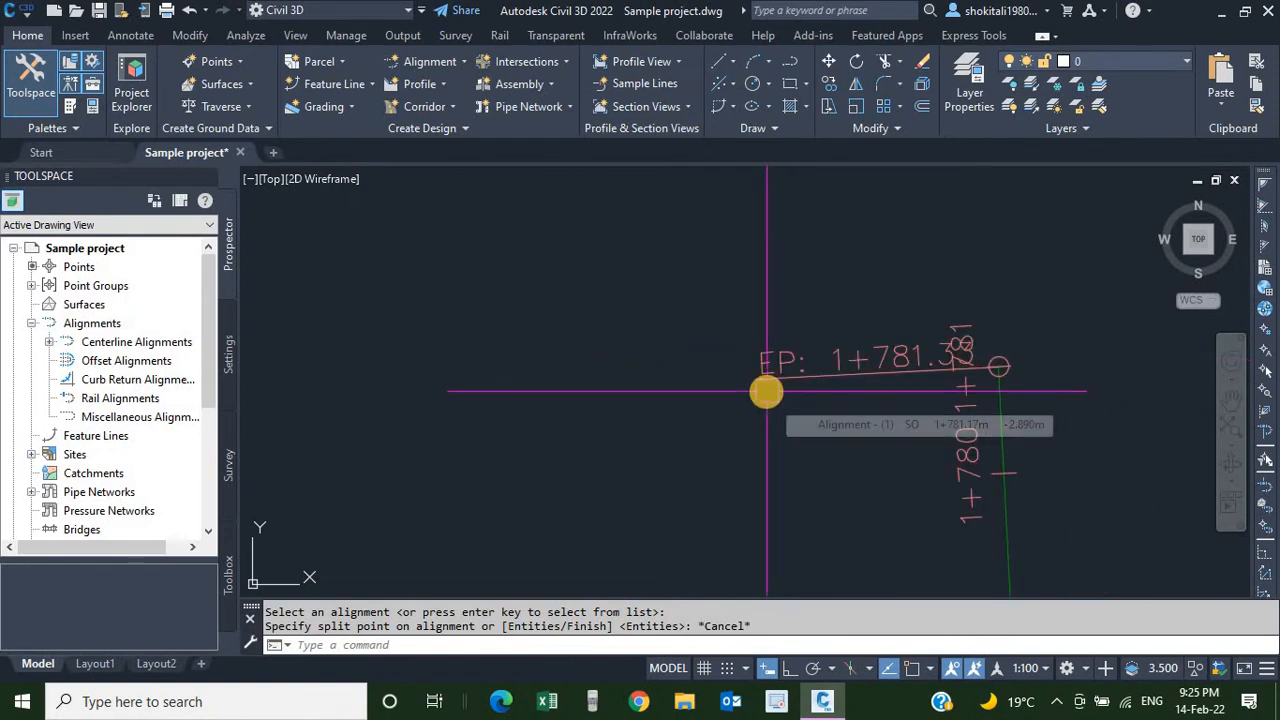
scroll(754, 396, "down", 15)
middle_click_drag(932, 395, 671, 375)
scroll(777, 343, "up", 6)
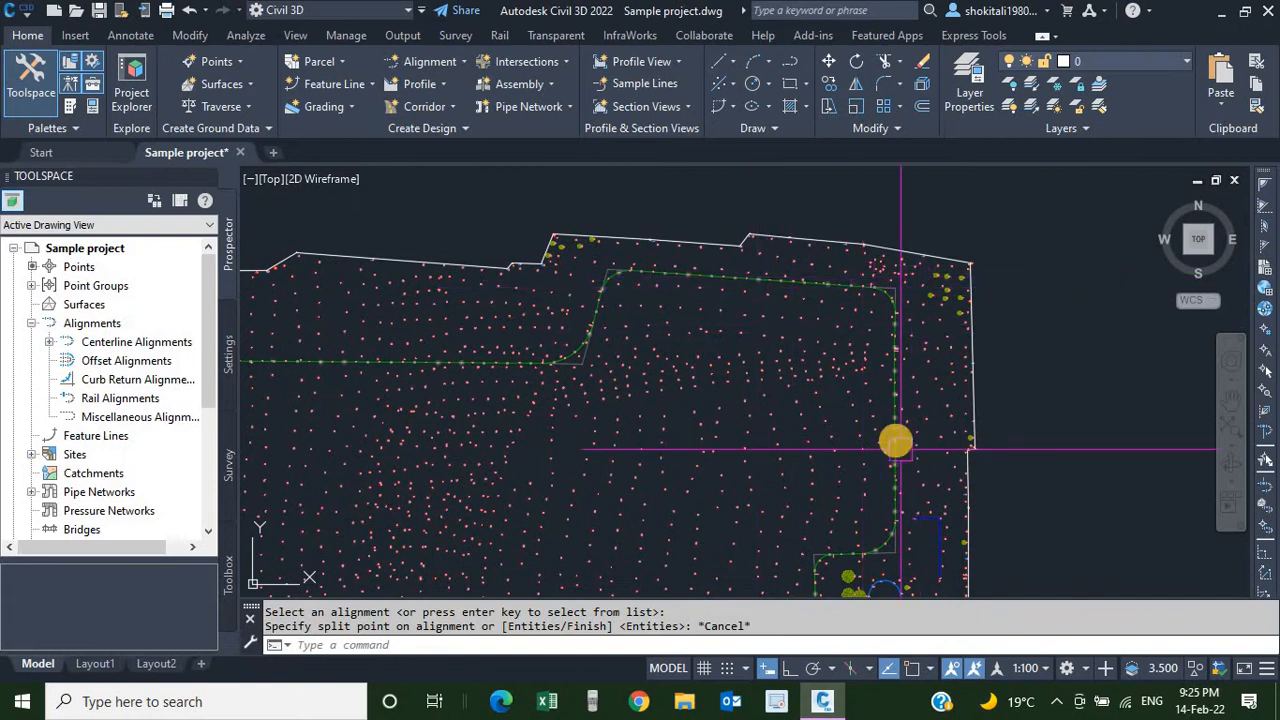
scroll(897, 444, "up", 8)
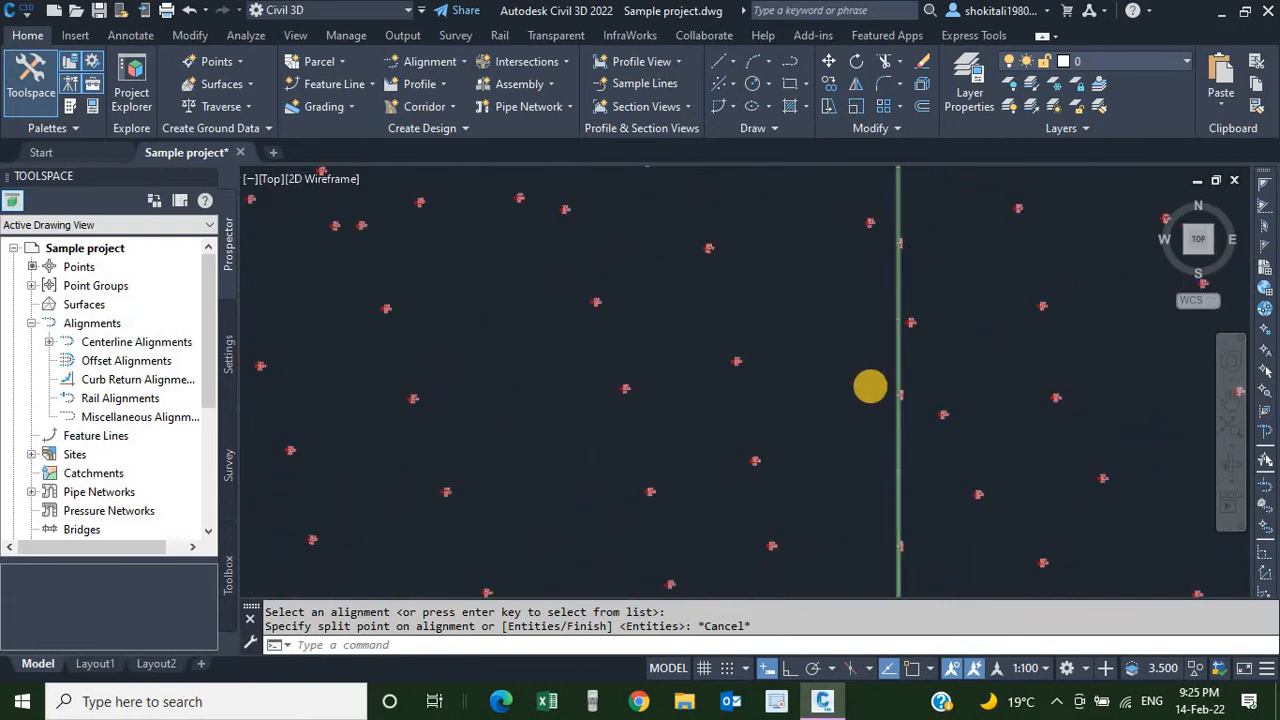
scroll(870, 386, "down", 10)
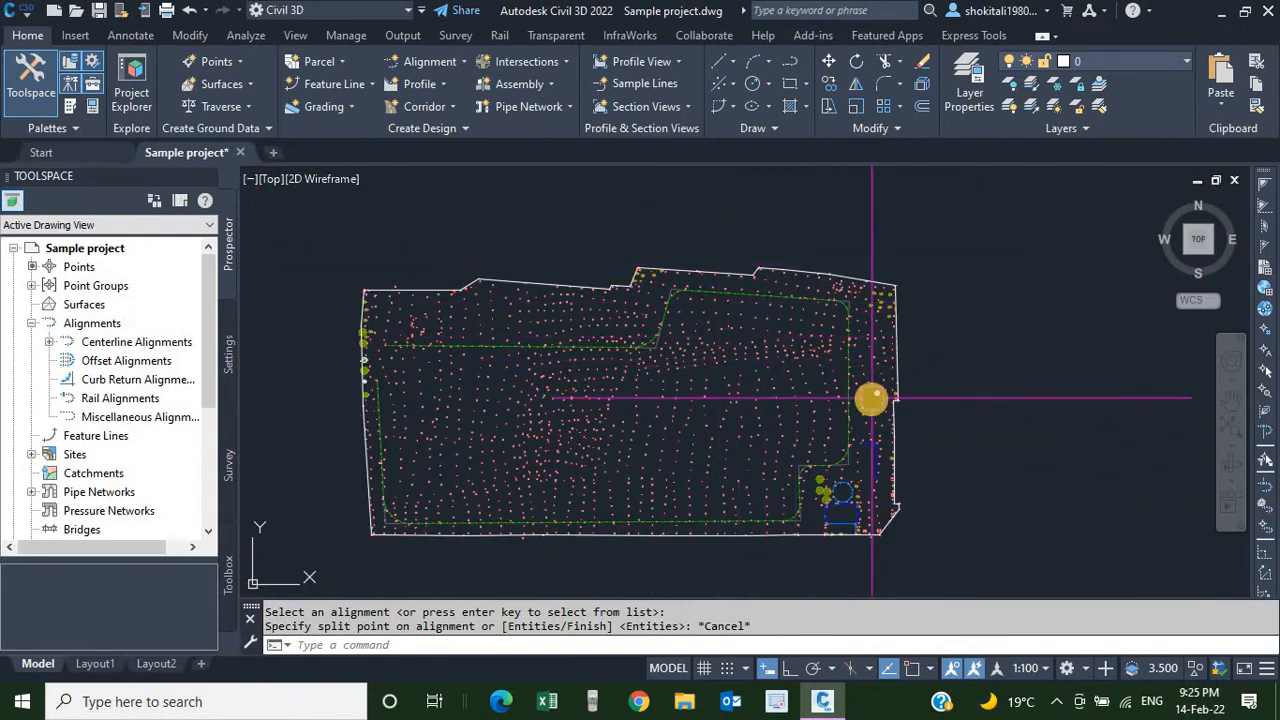
middle_click_drag(723, 391, 763, 366)
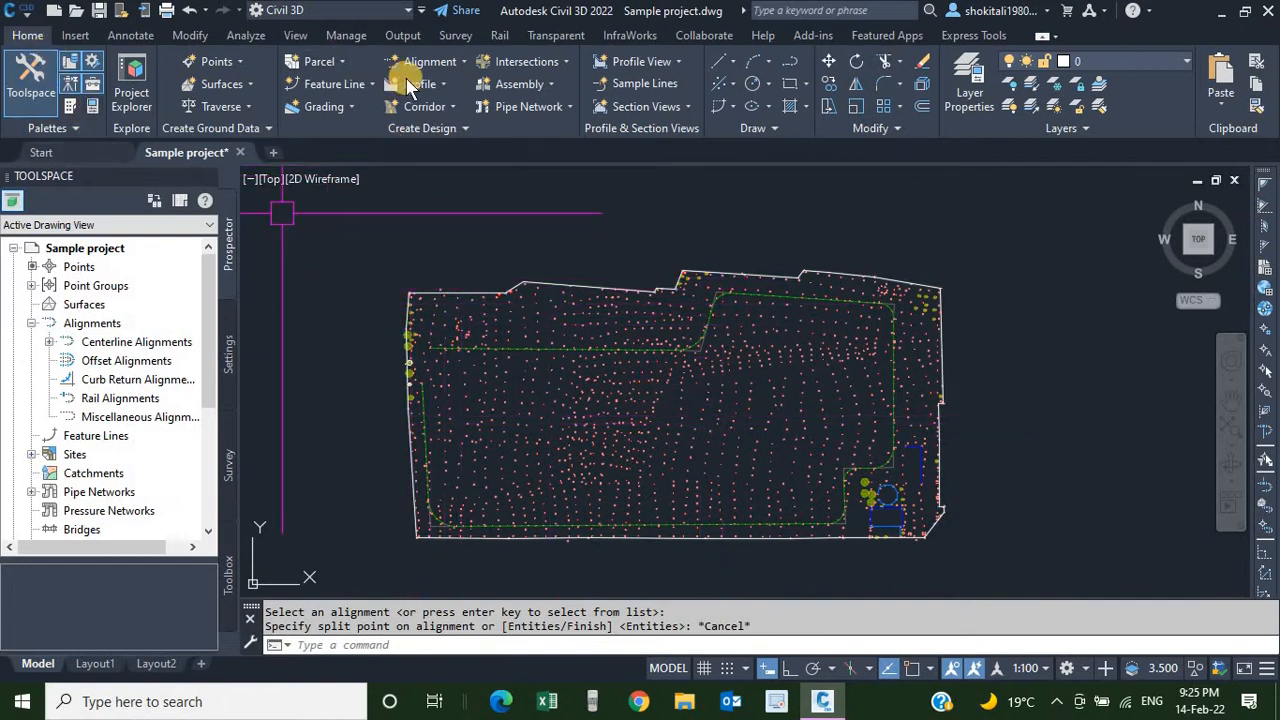
Start Create Alignment from Existing Alignment and choose Alignment - (1) from the alignment list as the source.
left_click(463, 63)
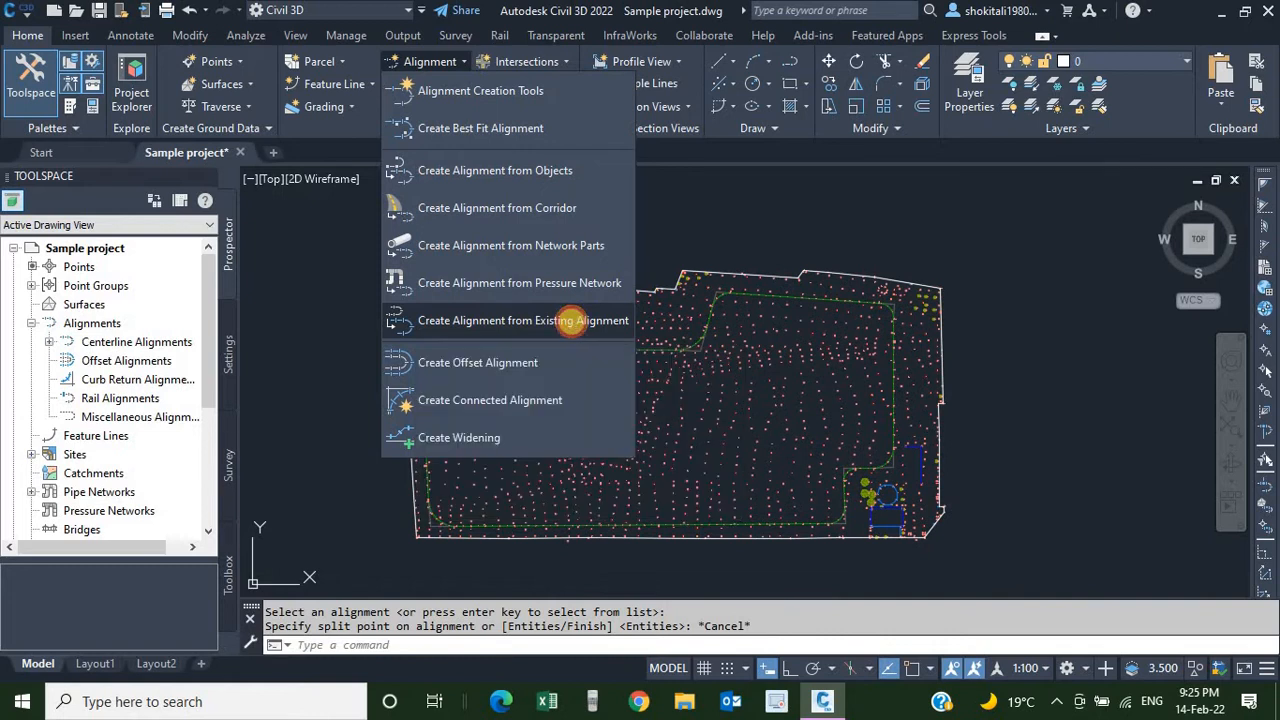
left_click(567, 320)
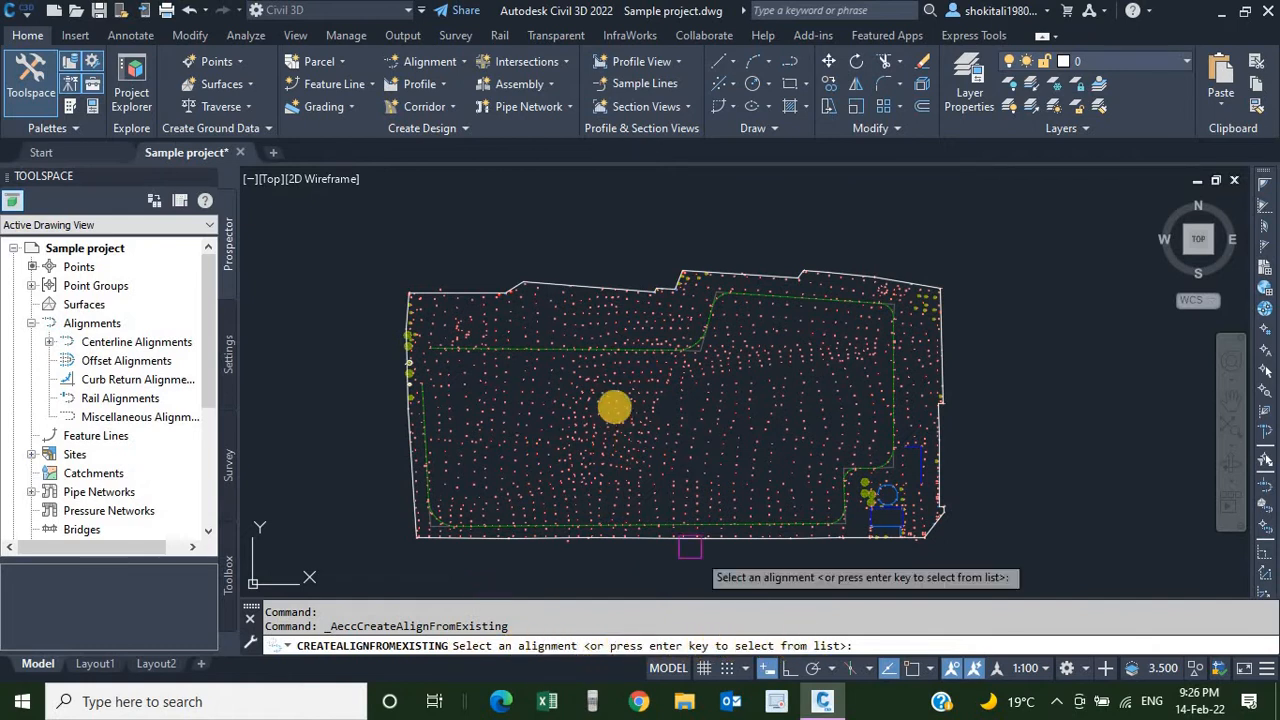
scroll(560, 350, "up", 8)
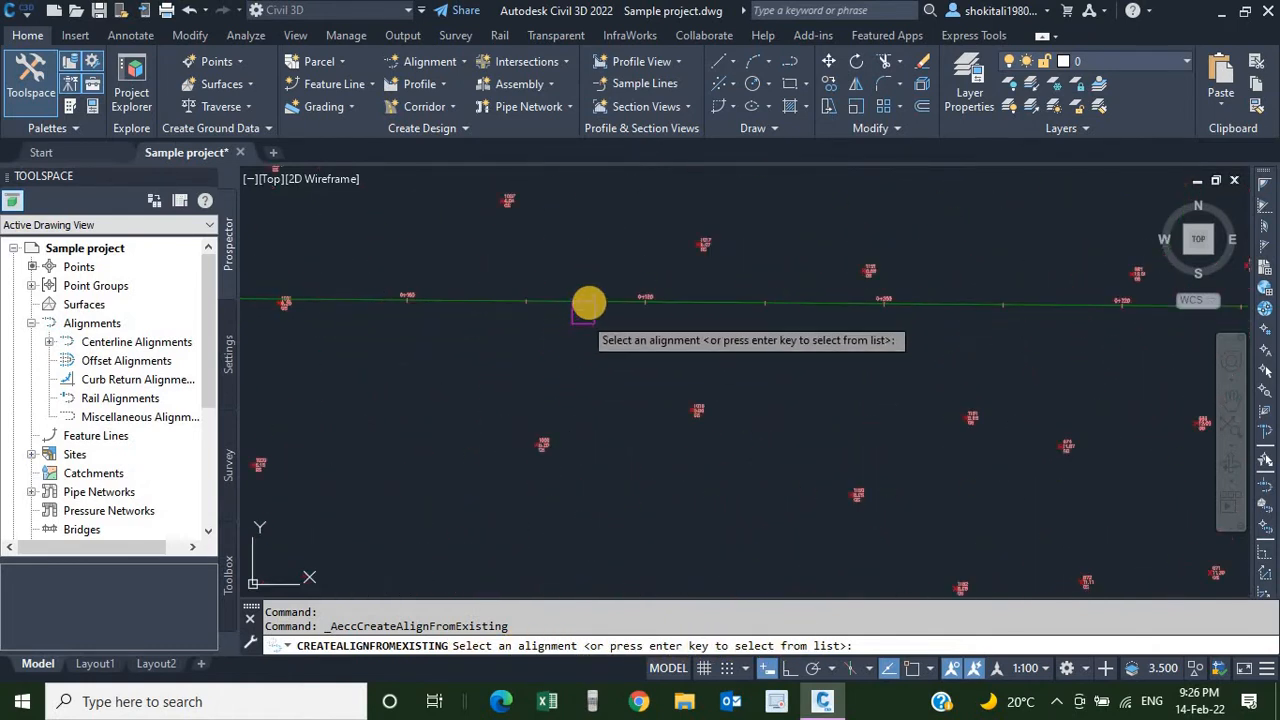
scroll(587, 300, "up", 3)
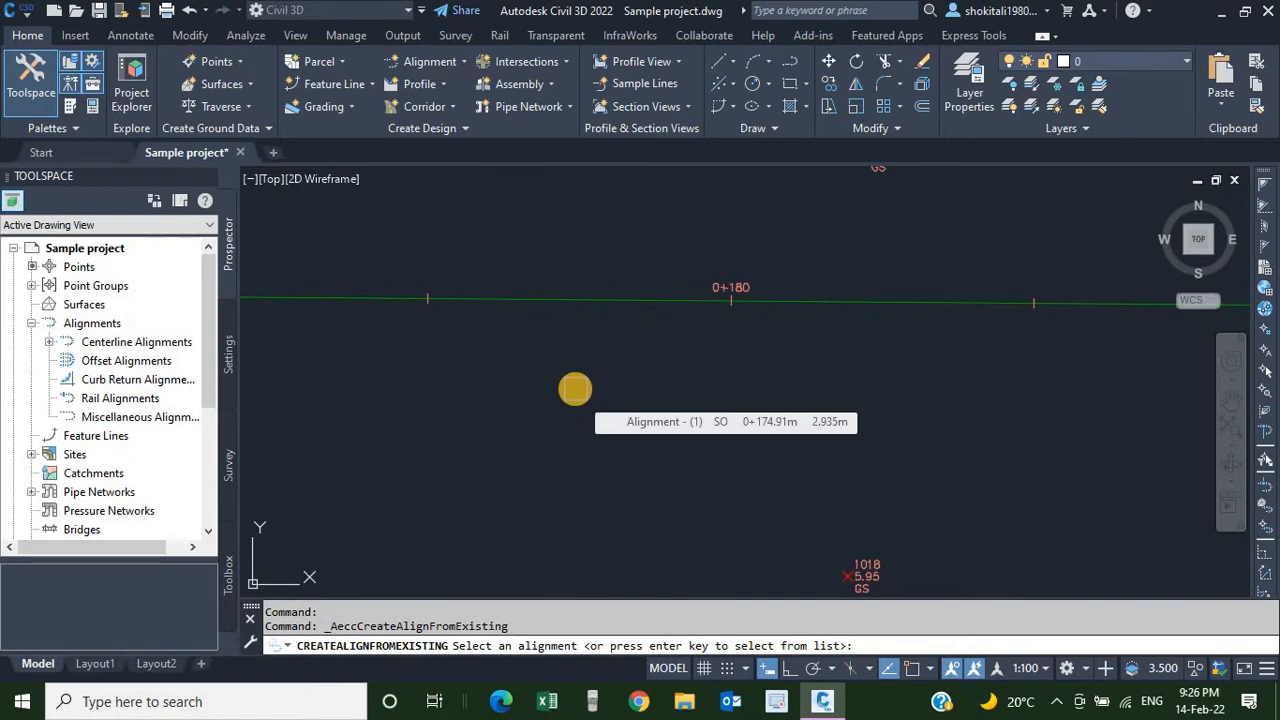
key("Return")
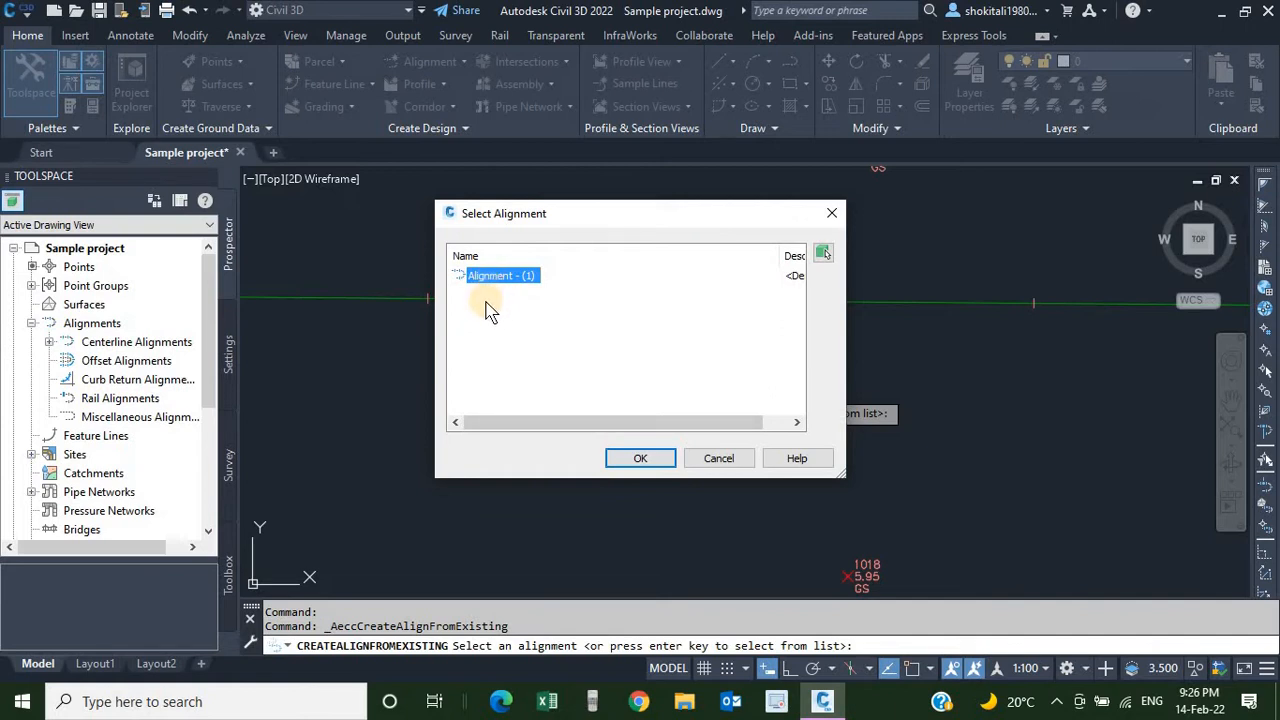
left_click(639, 460)
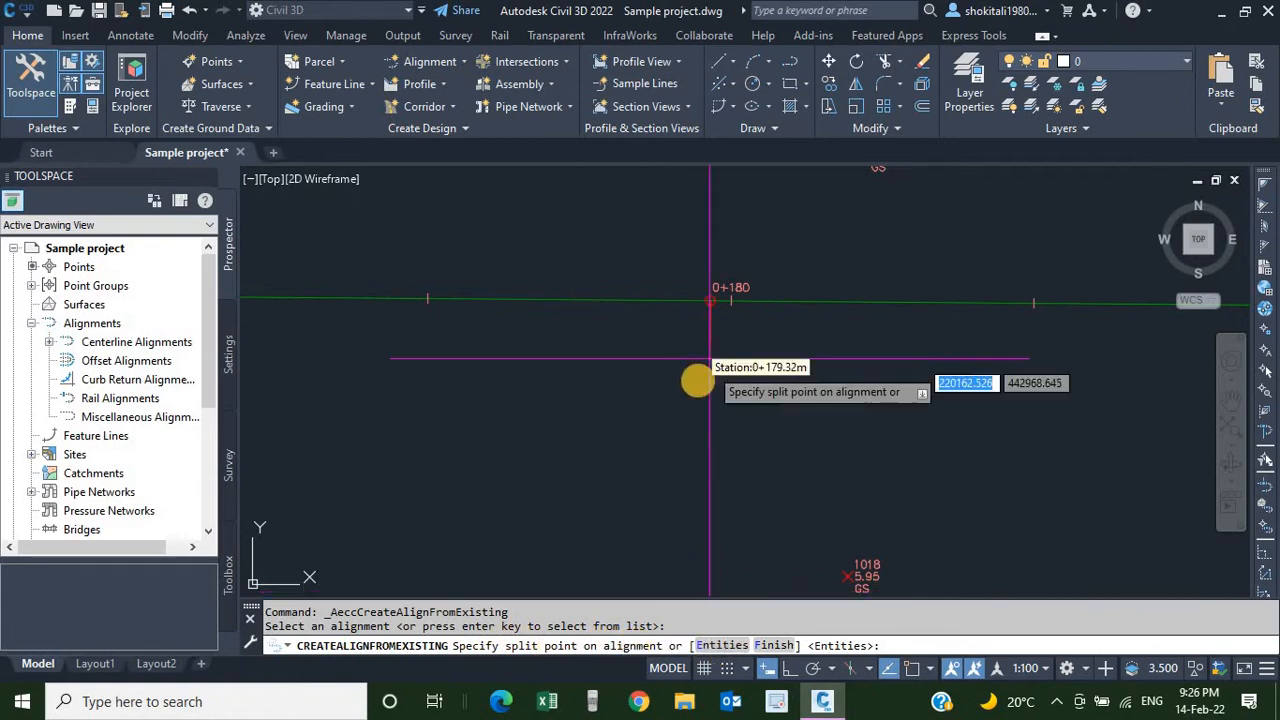
Set the split point at station 0+780 on the eastern stretch, using an Intersection snap on the station tick.
scroll(690, 372, "down", 3)
scroll(640, 370, "down", 5)
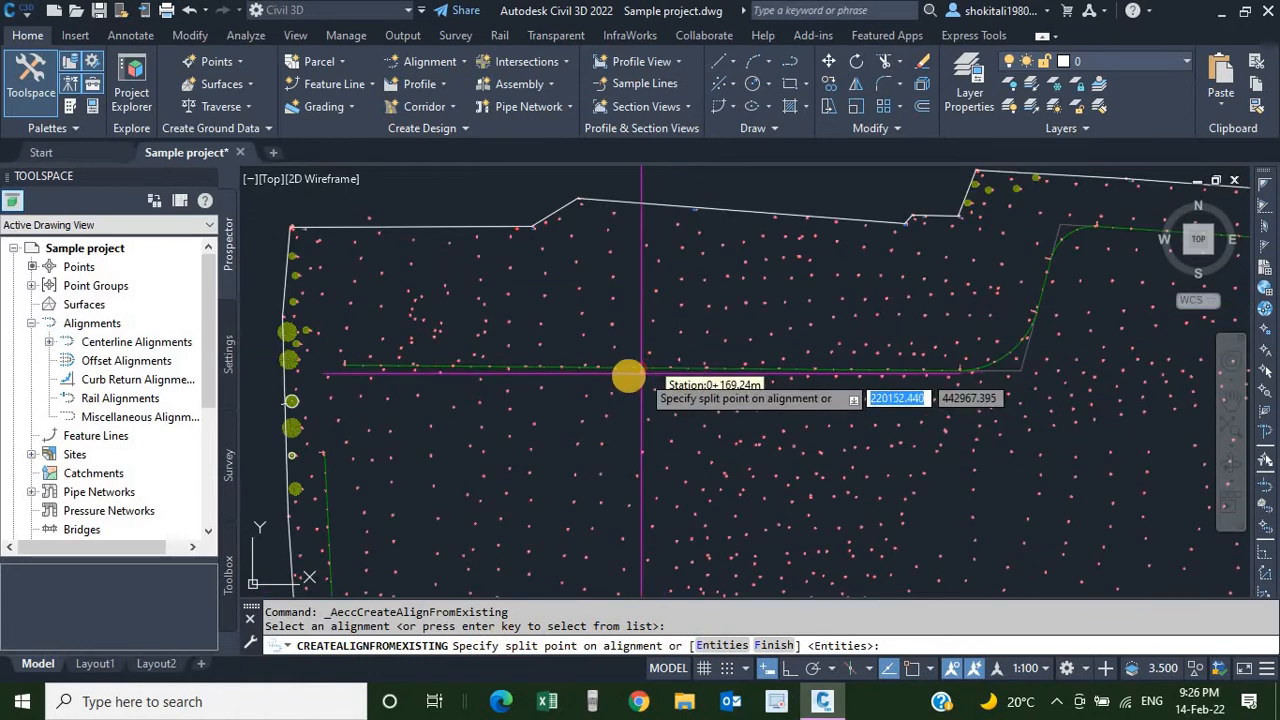
scroll(600, 390, "up", 4)
scroll(644, 390, "down", 1)
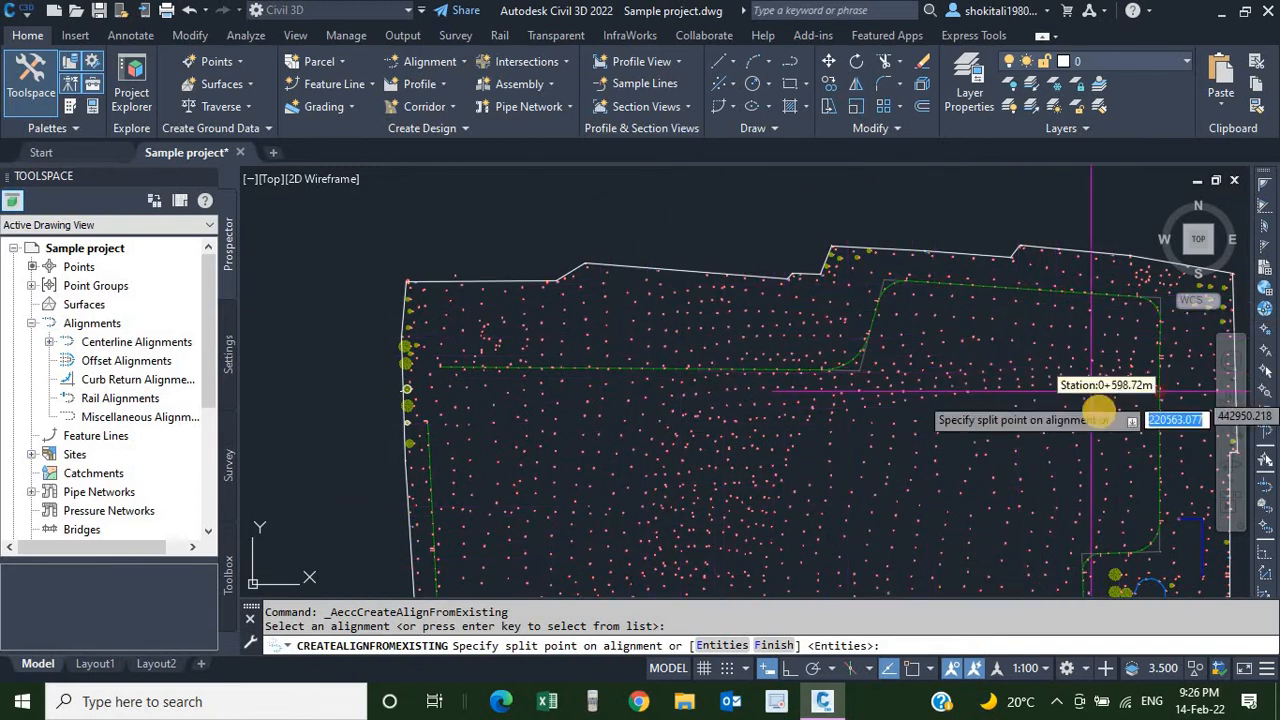
scroll(1098, 408, "up", 2)
scroll(1170, 412, "up", 3)
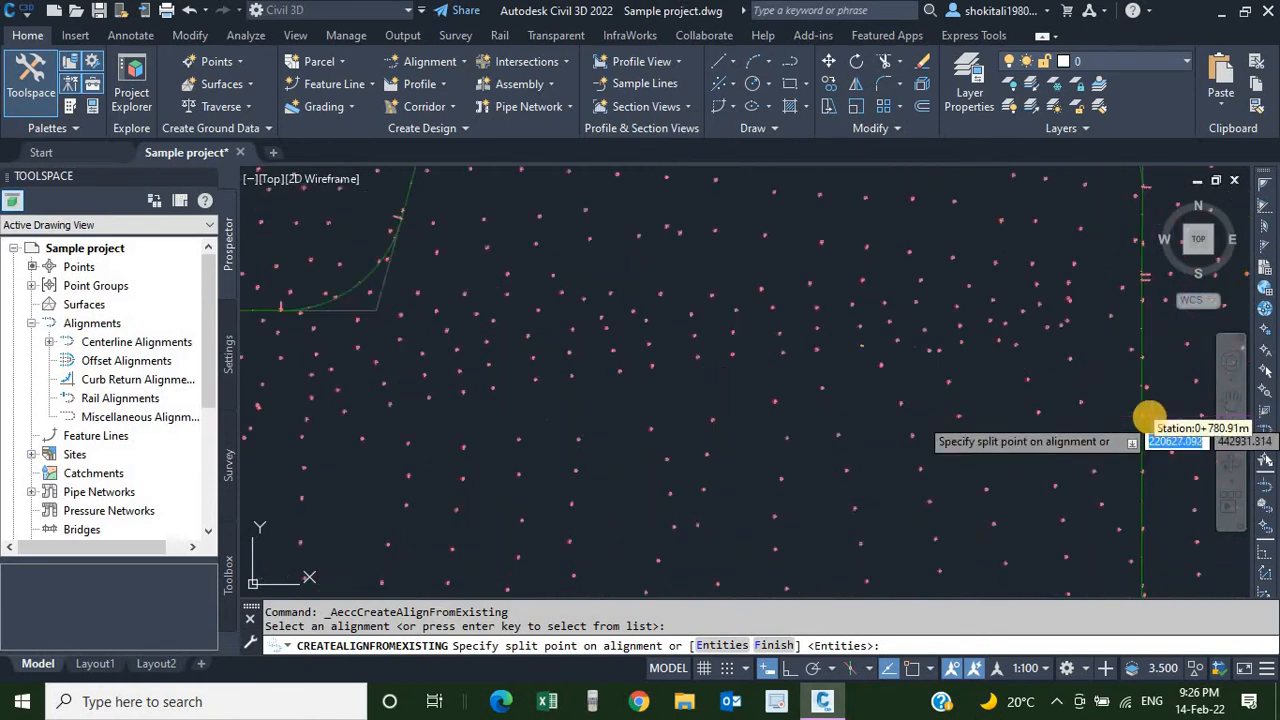
scroll(1146, 416, "up", 3)
mouse_move(1148, 416)
middle_mouse_down()
mouse_move(1020, 411)
mouse_move(837, 354)
middle_mouse_up()
scroll(815, 342, "up", 5)
scroll(846, 390, "down", 4)
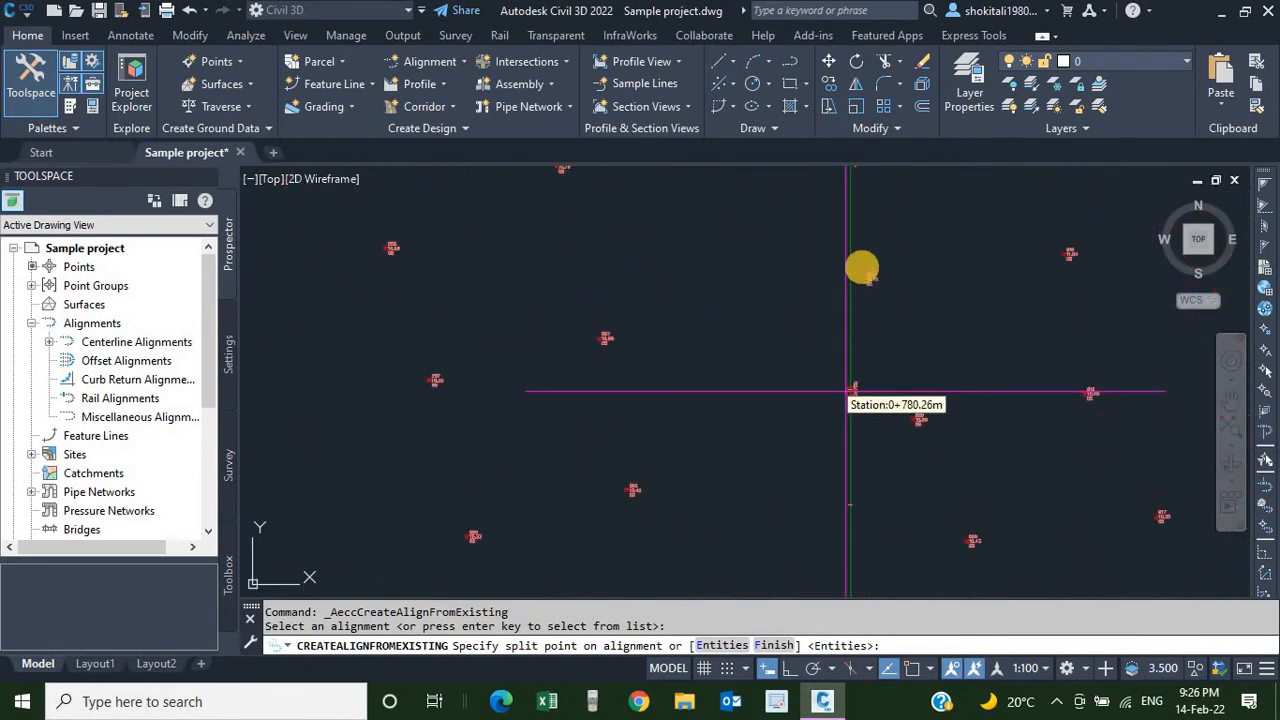
scroll(835, 304, "up", 6)
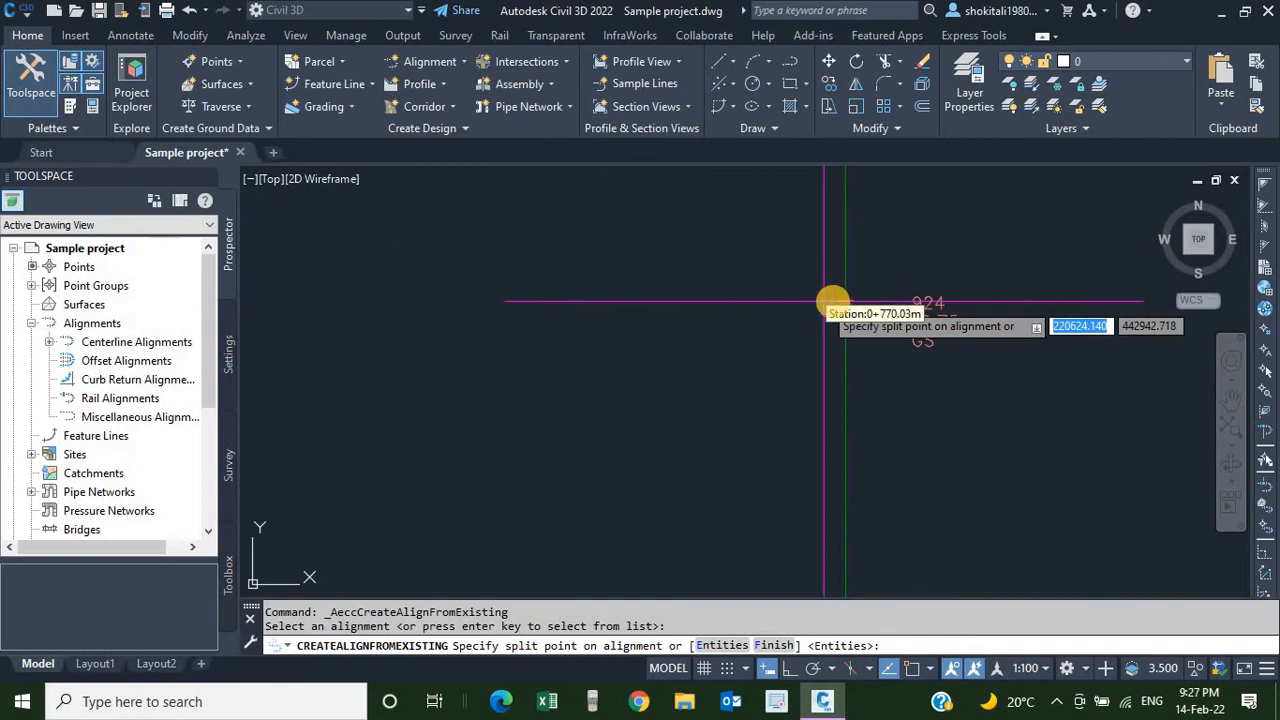
scroll(800, 300, "up", 4)
scroll(910, 360, "down", 6)
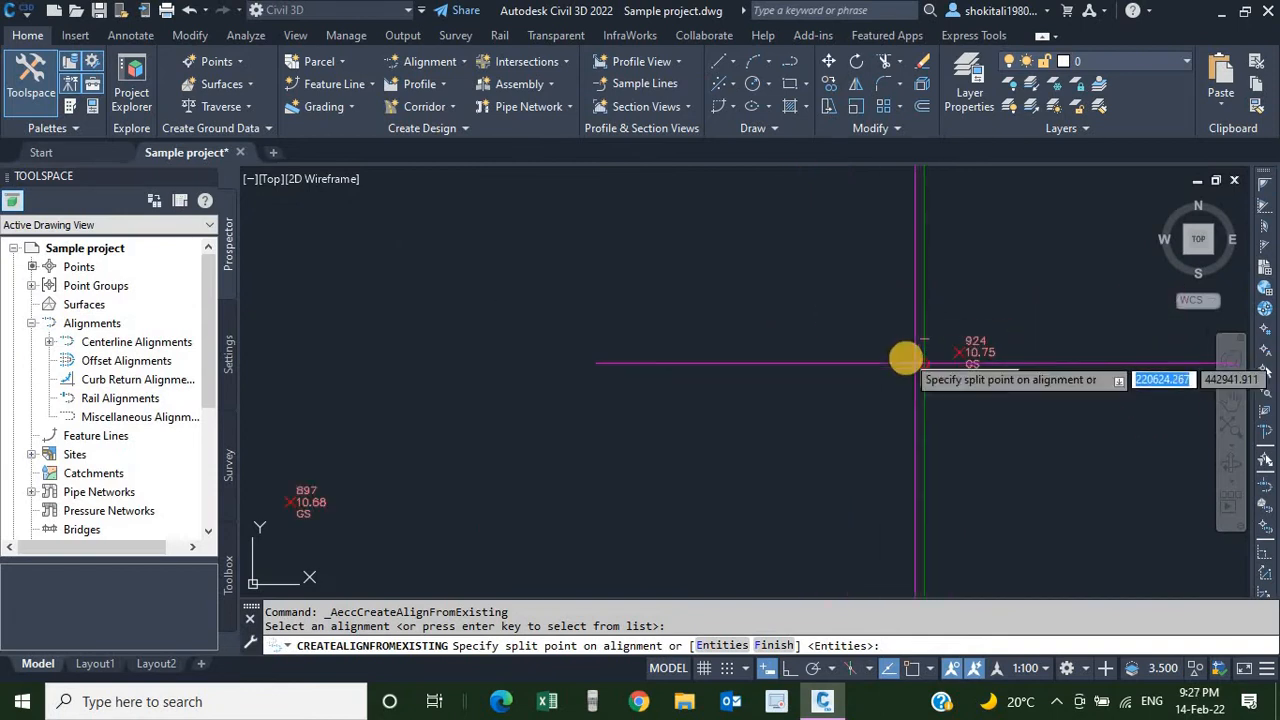
scroll(905, 360, "down", 3)
scroll(905, 362, "down", 3)
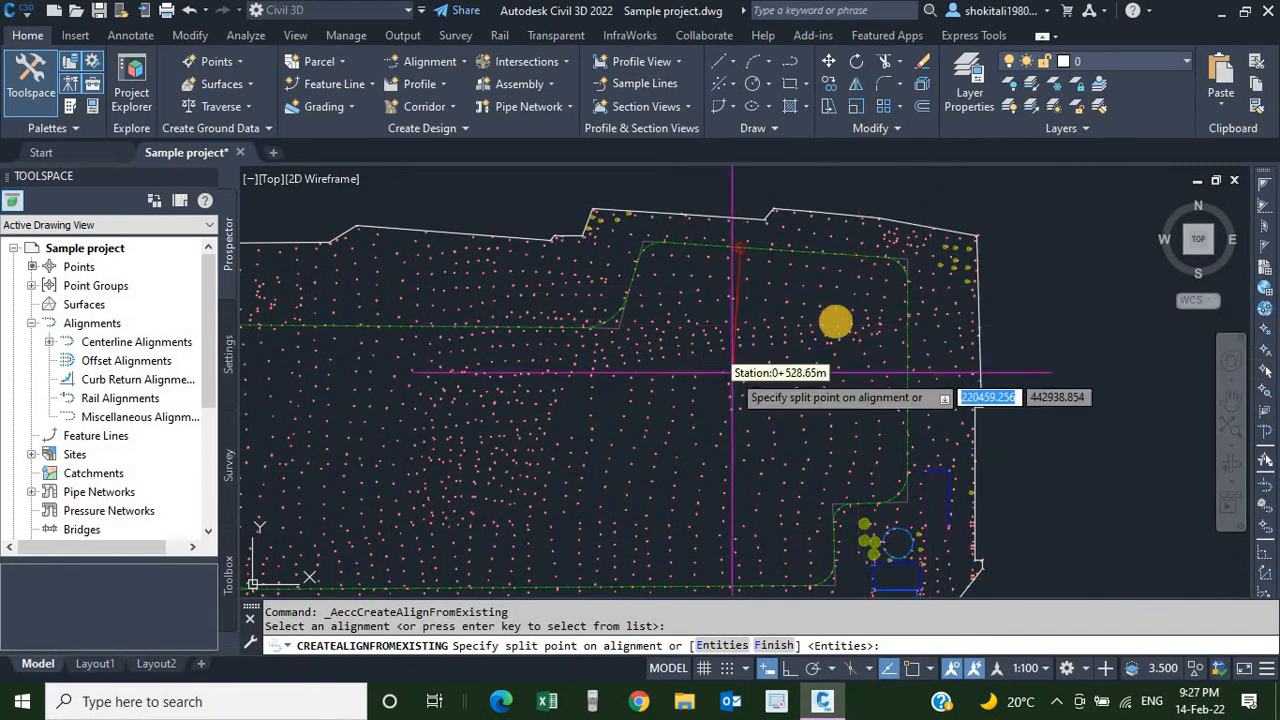
scroll(922, 380, "up", 5)
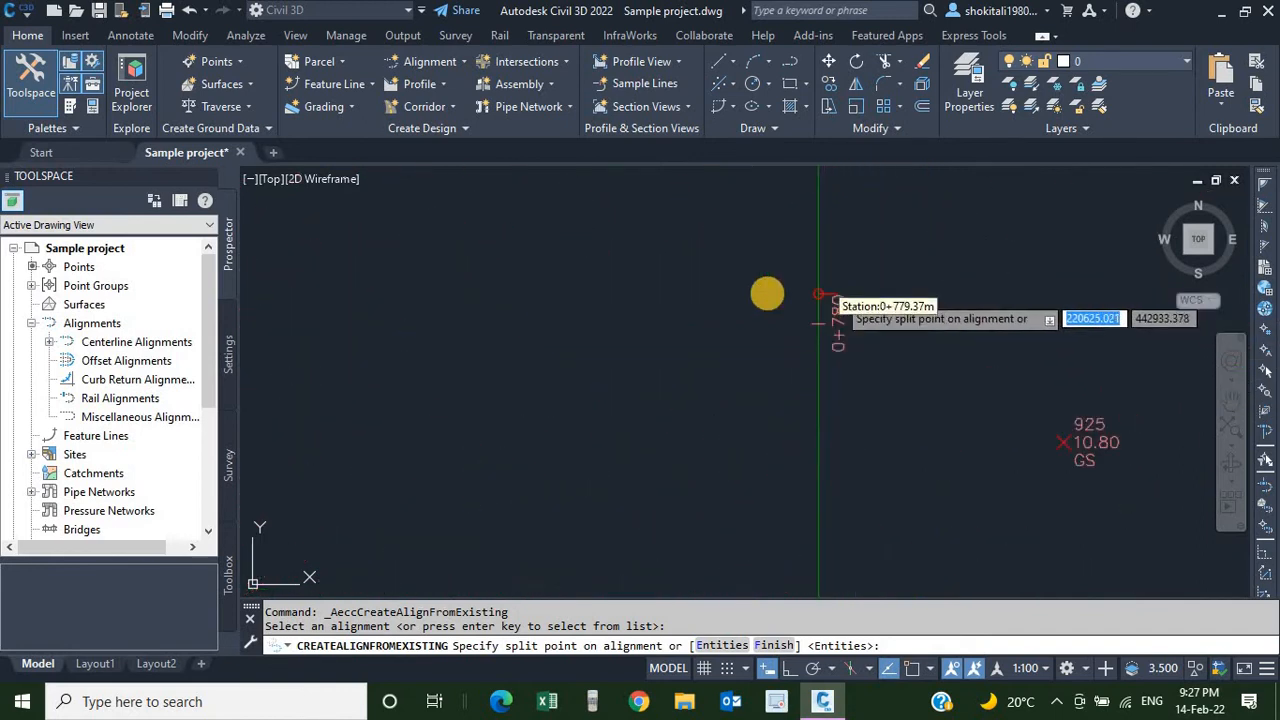
right_click(716, 272, "shift")
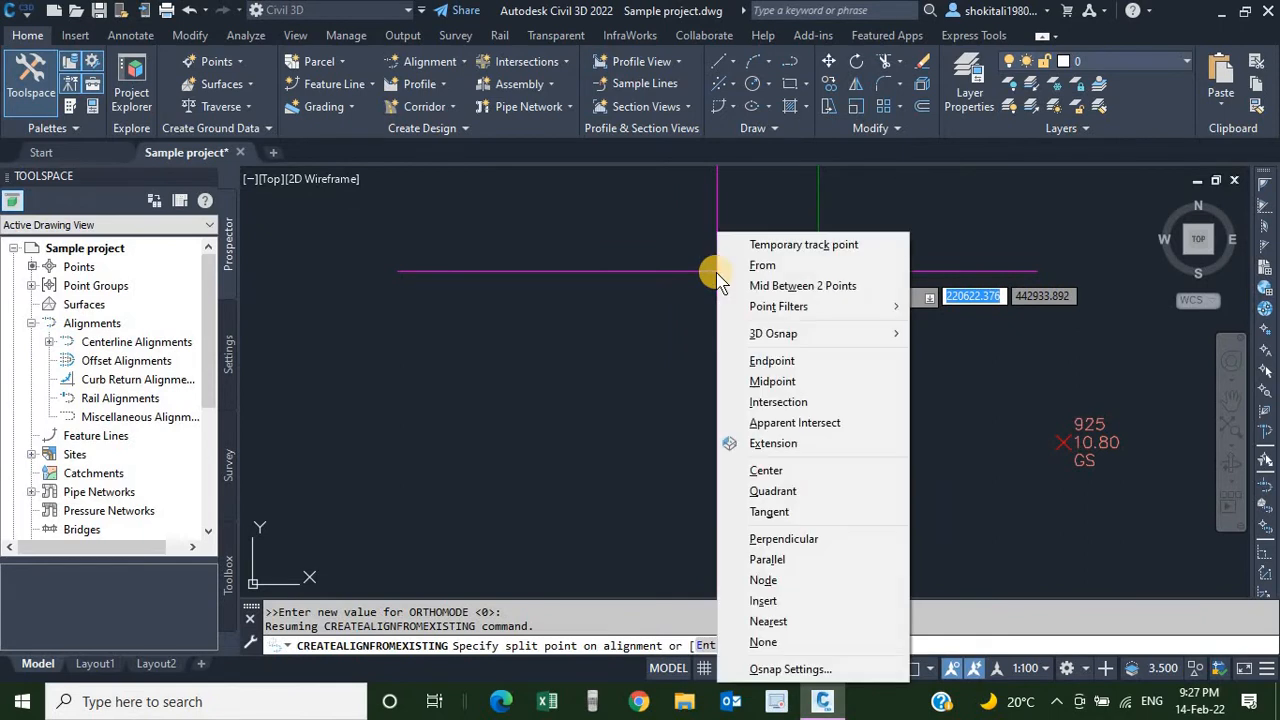
left_click(778, 401)
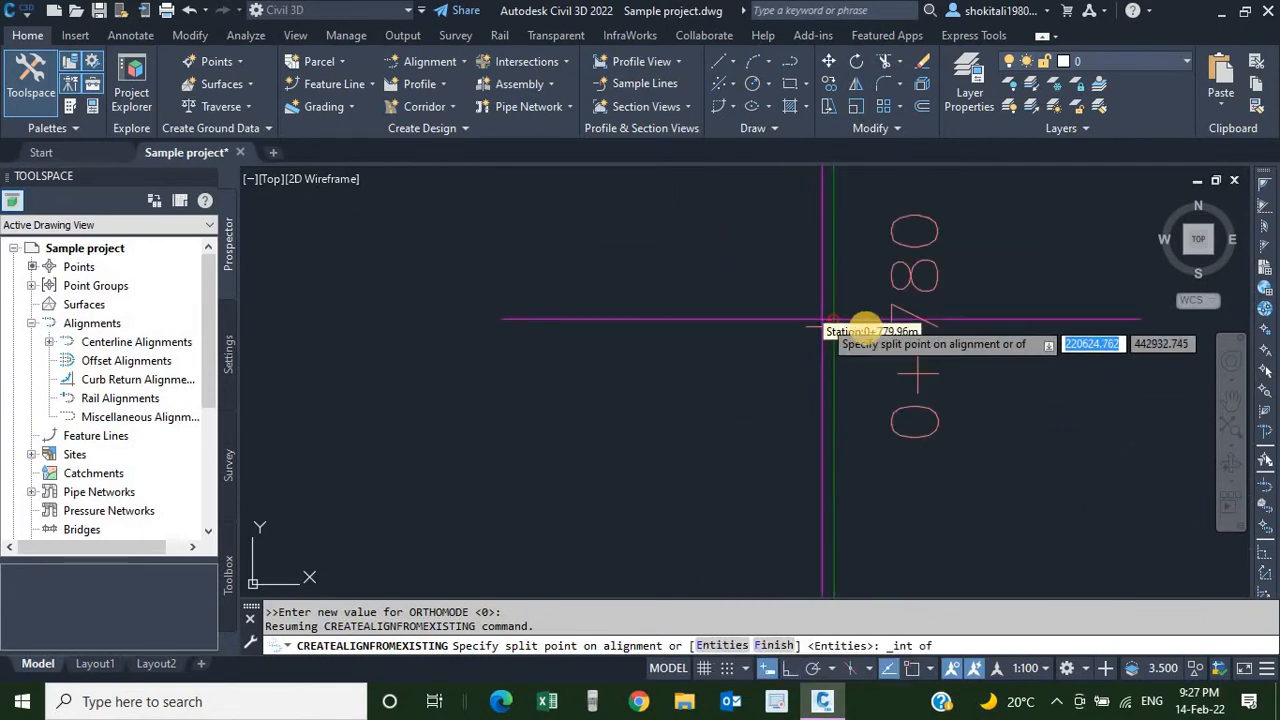
scroll(852, 332, "up", 3)
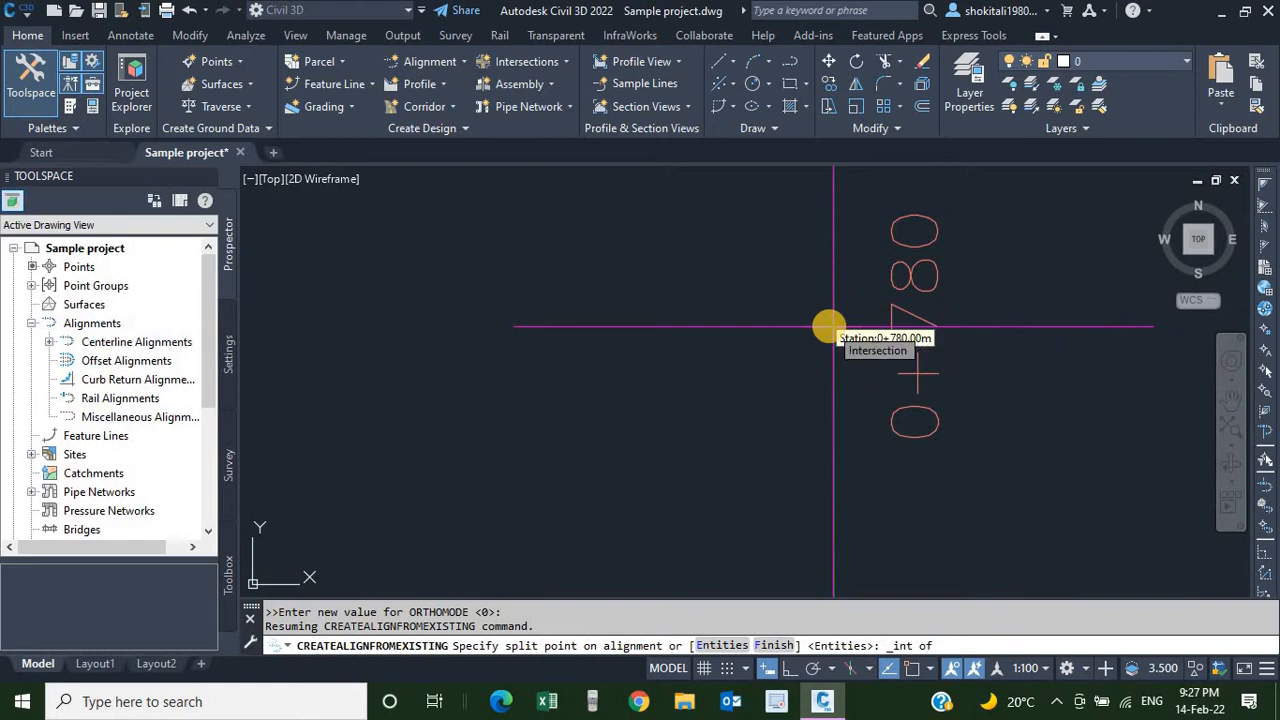
left_click(828, 326)
Set the next point at station 1+060 on the southern stretch with an Intersection snap on its tick, and finish the portion selection.
scroll(845, 410, "down", 6)
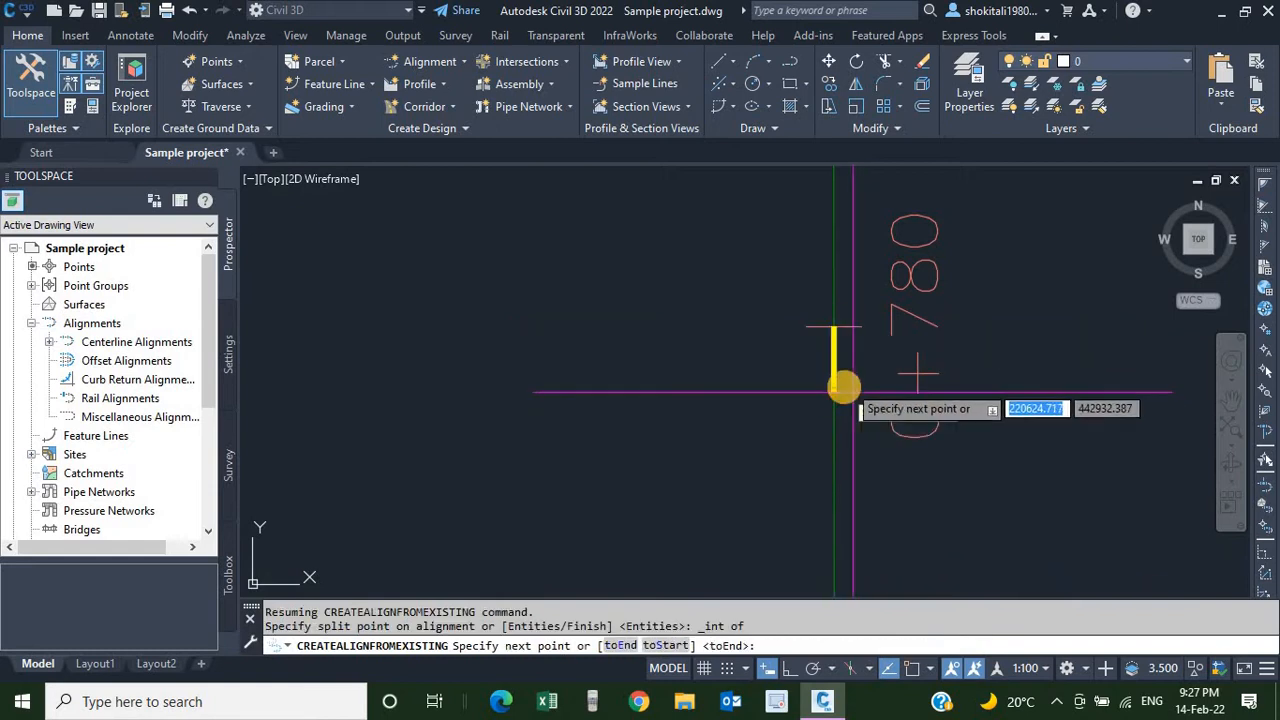
scroll(857, 460, "down", 3)
scroll(837, 340, "down", 2)
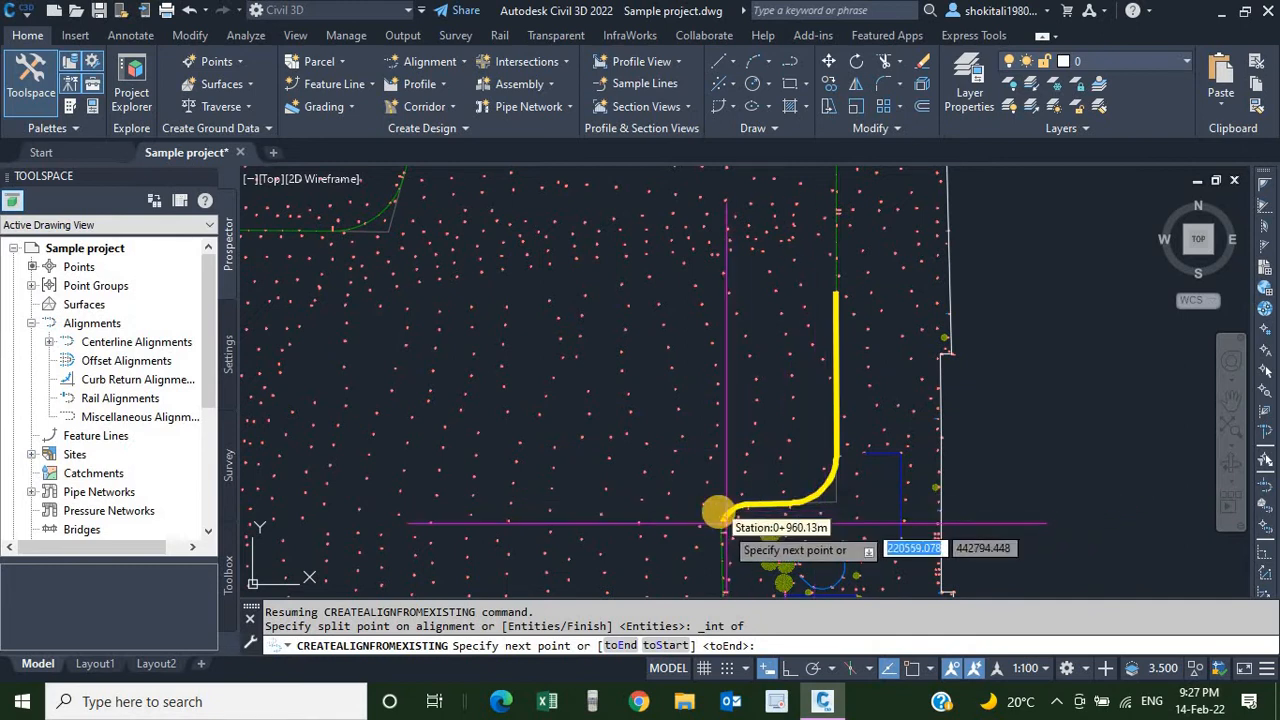
middle_click_drag(717, 514, 762, 327)
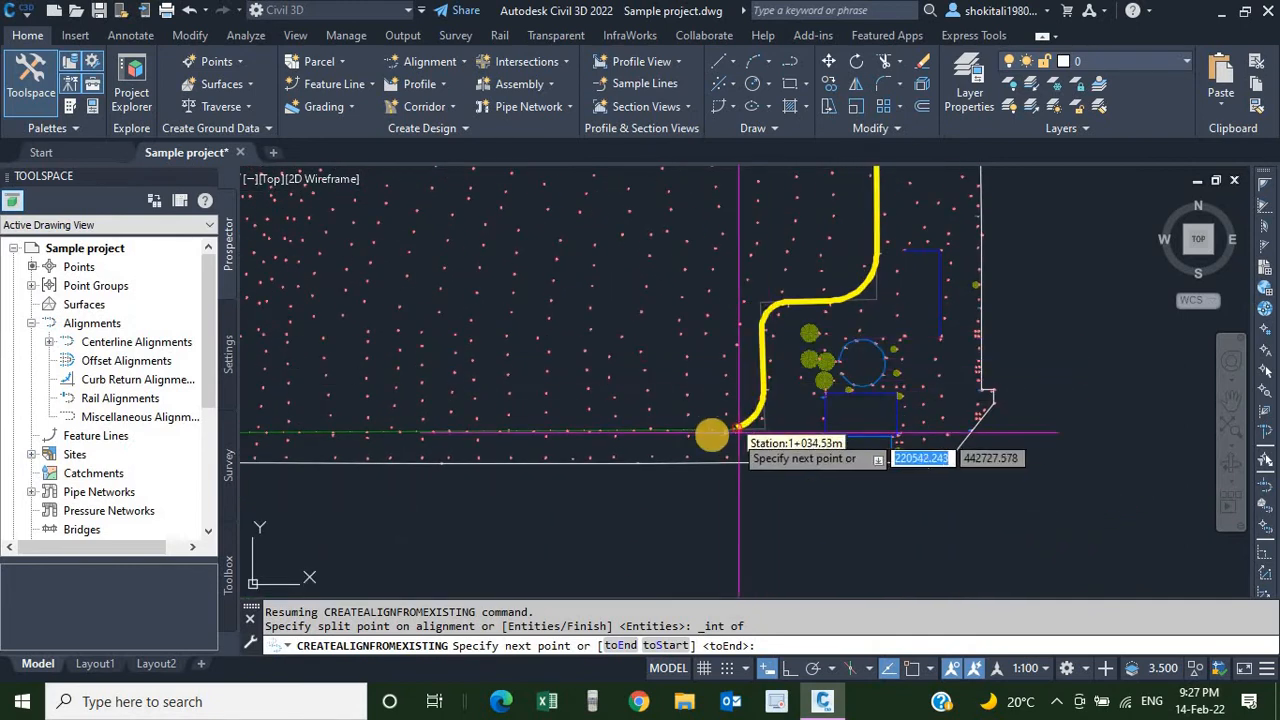
scroll(653, 434, "up", 5)
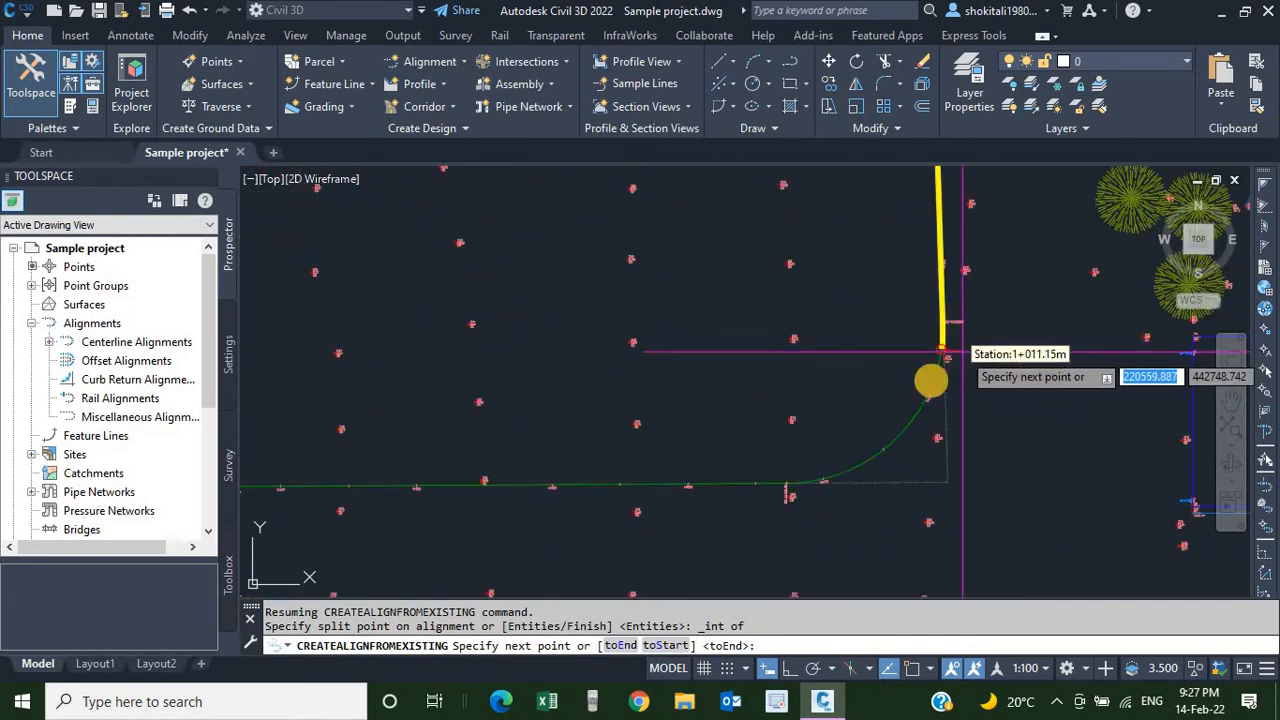
scroll(690, 460, "down", 5)
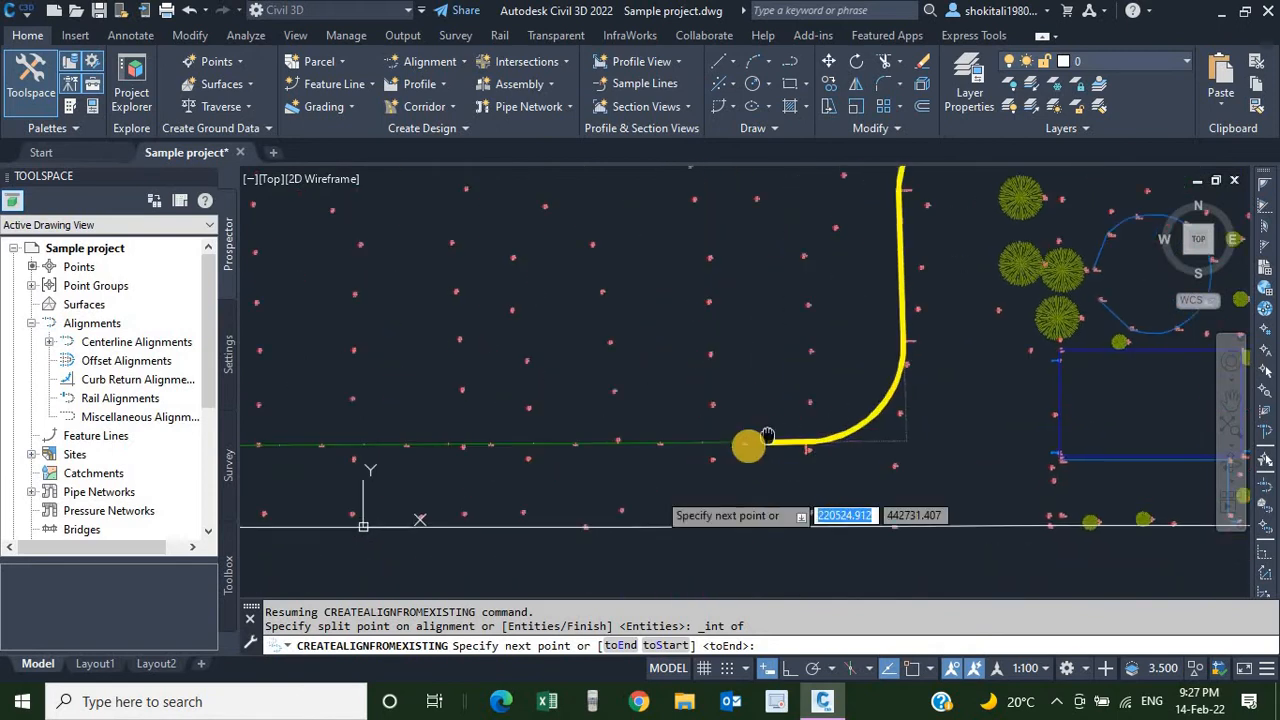
scroll(750, 447, "up", 5)
scroll(750, 450, "up", 6)
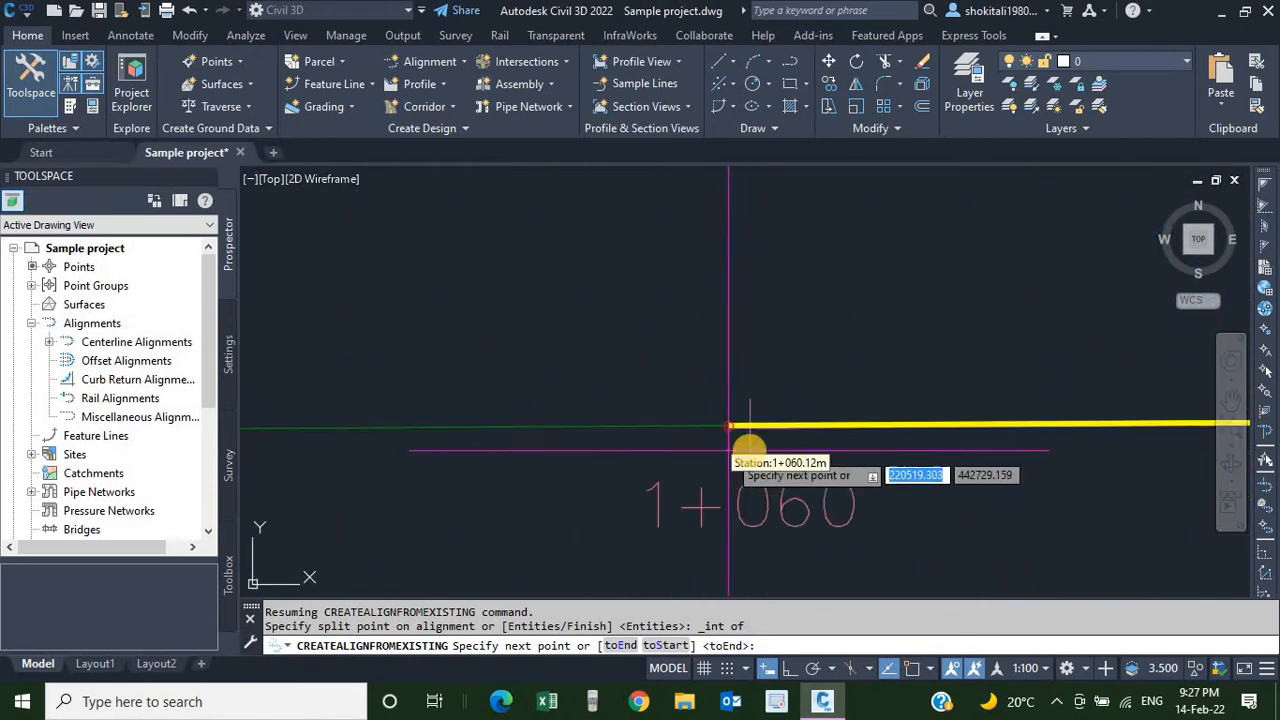
scroll(799, 432, "down", 2)
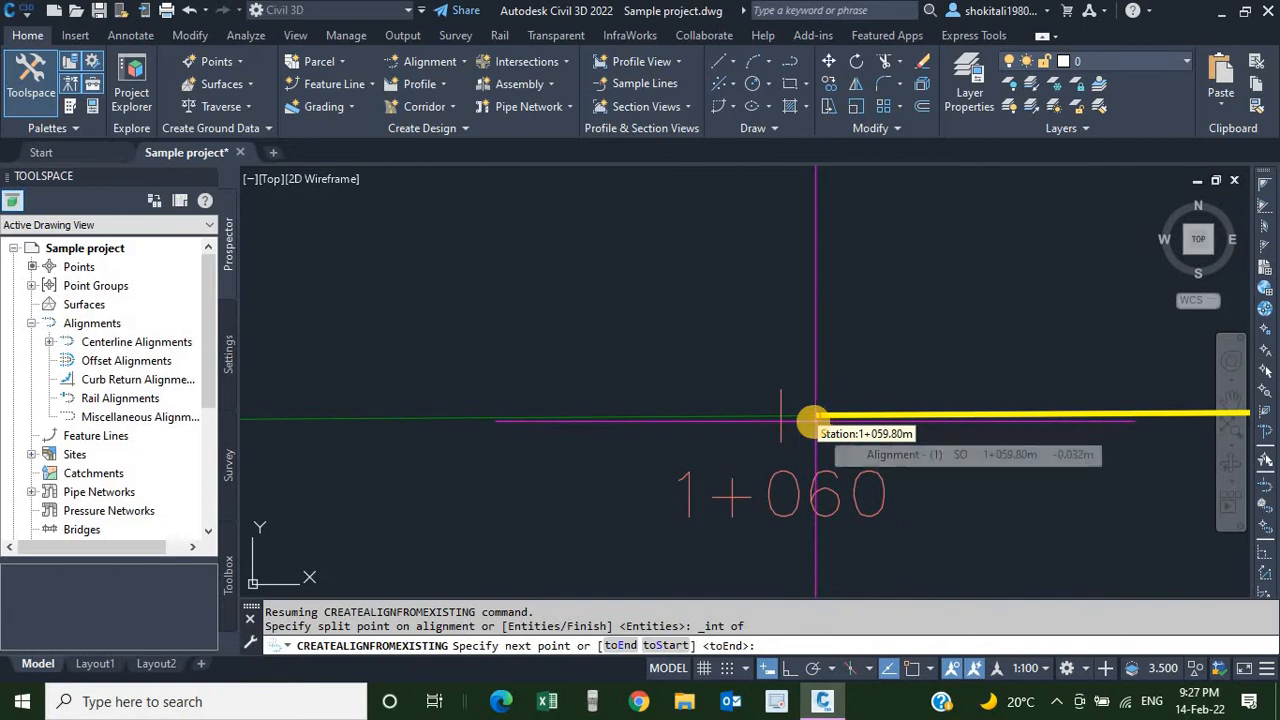
key("shift")
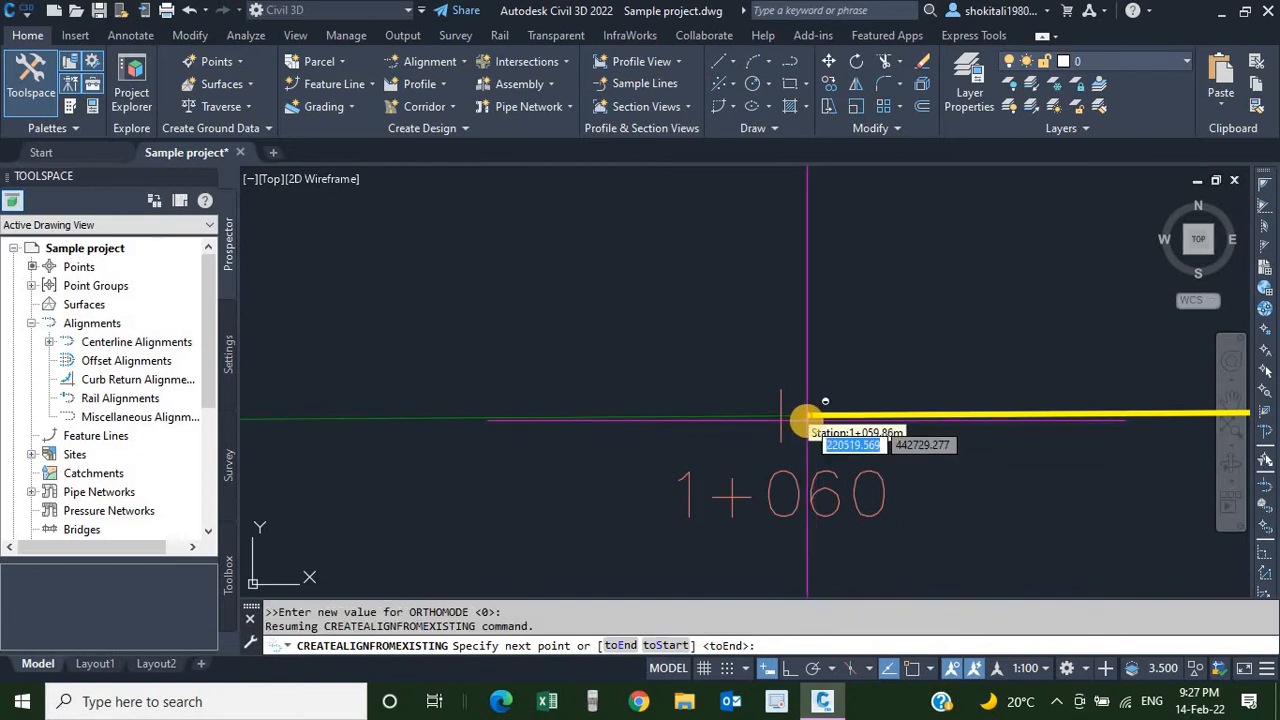
right_click(810, 428, "shift")
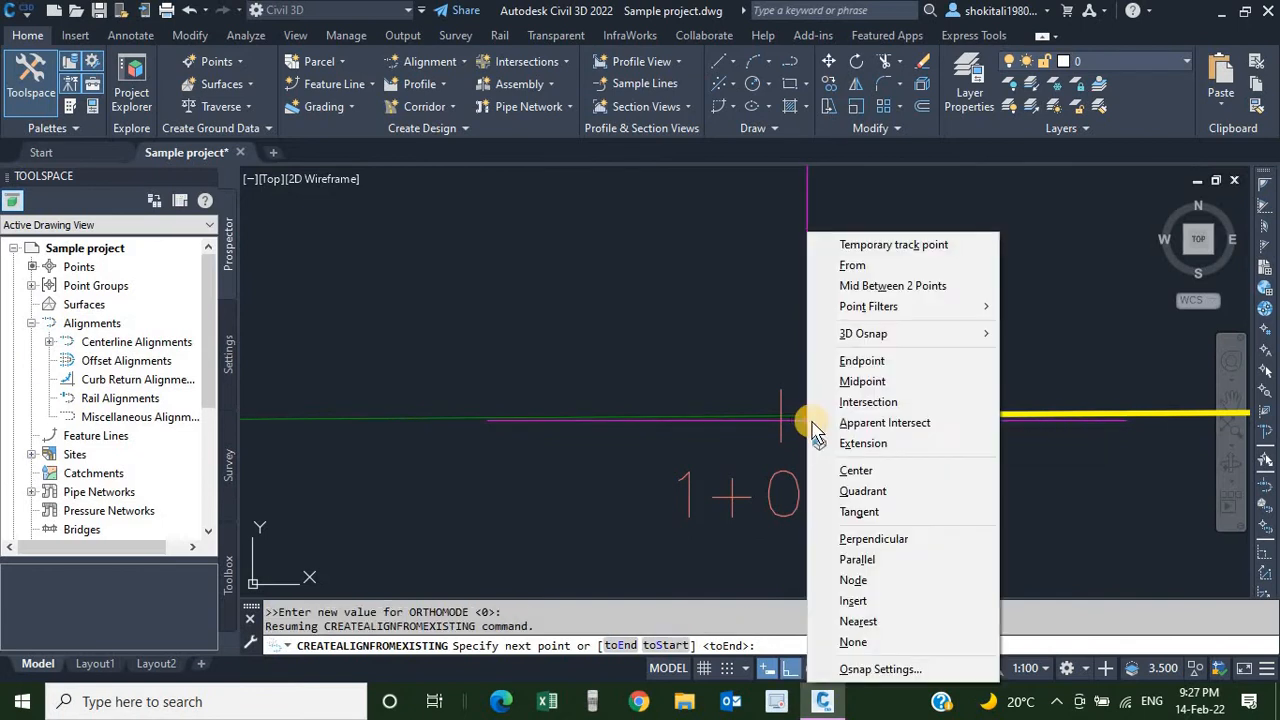
left_click(866, 401)
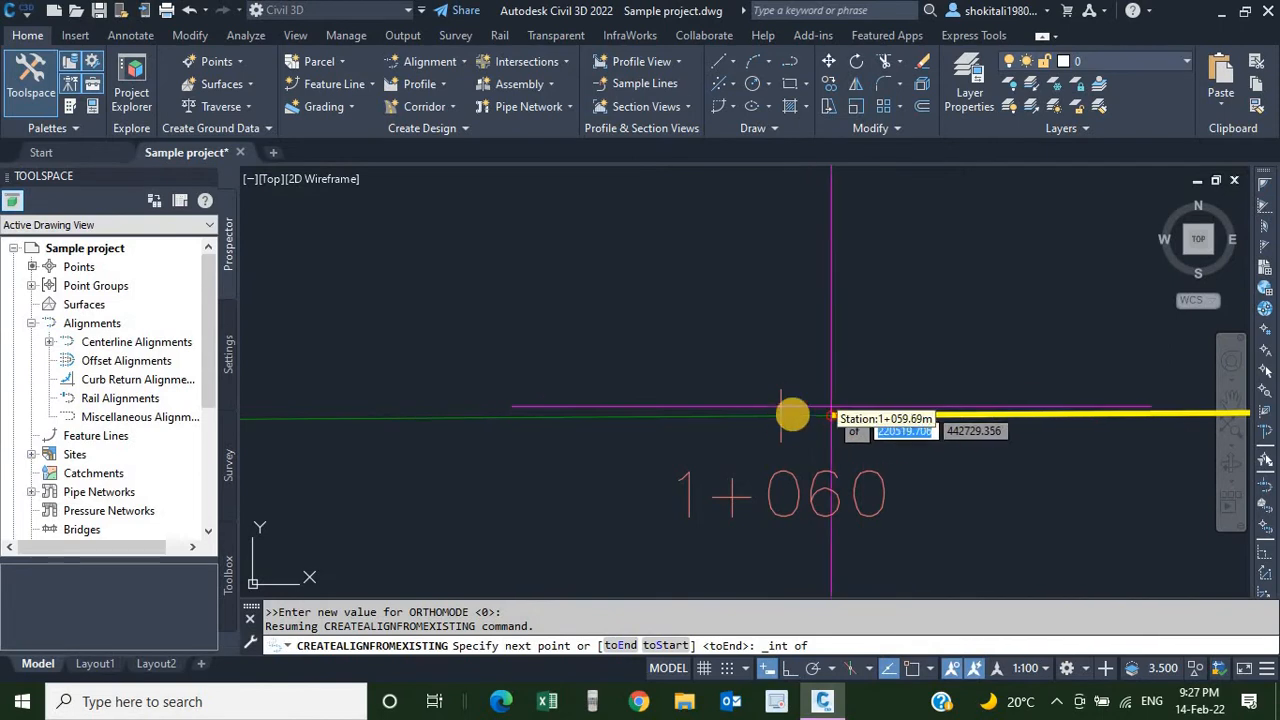
left_click(776, 421)
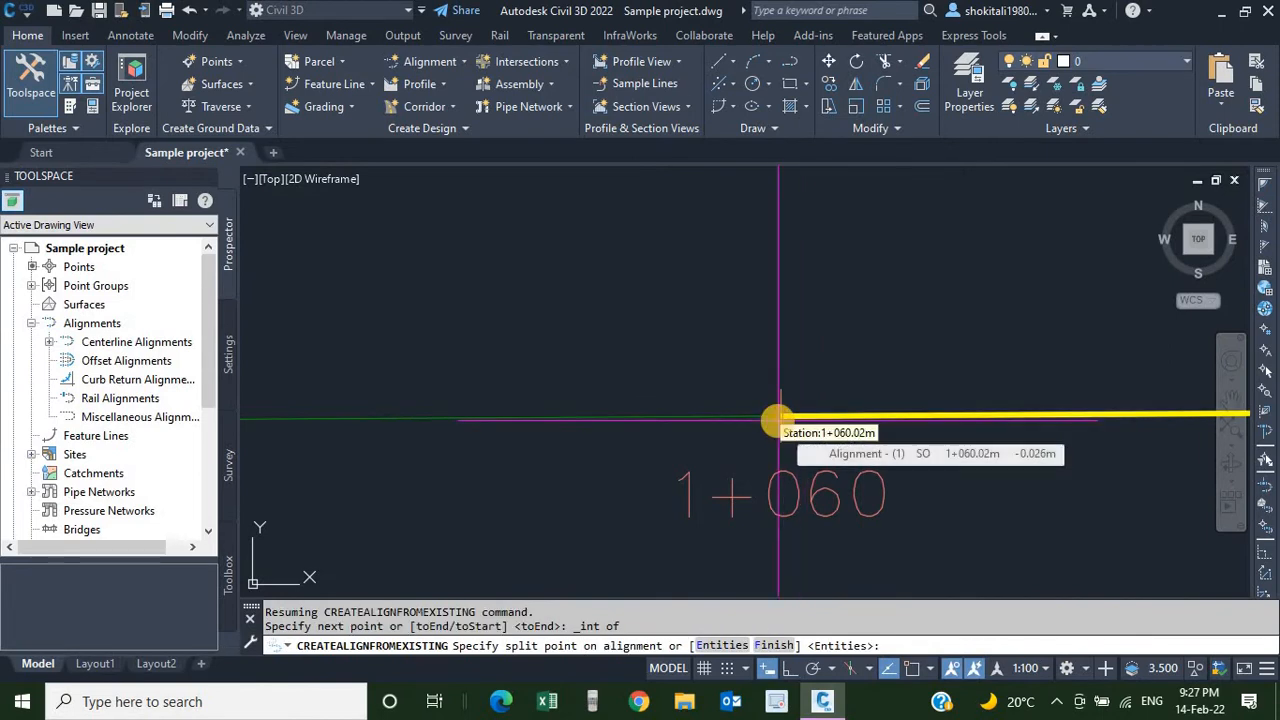
left_click(775, 646)
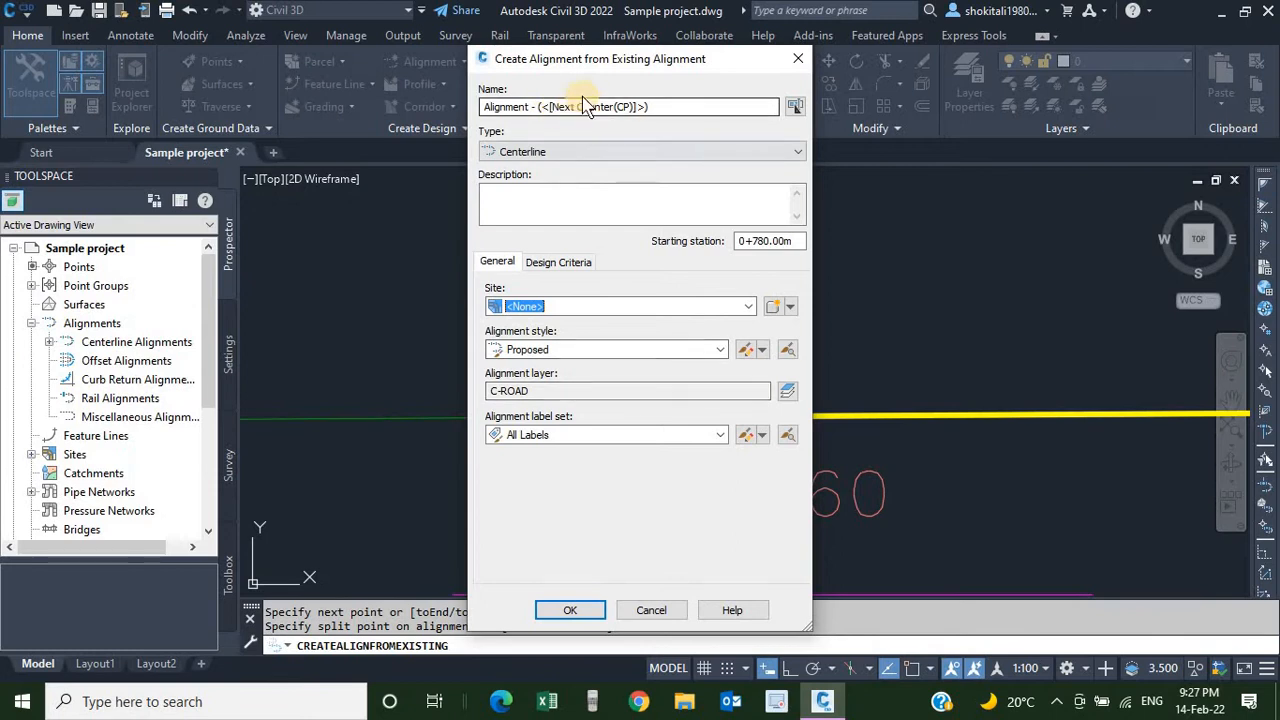
Name the new alignment "Alignment - 2" and set its alignment style to Layout.
left_click_drag(656, 105, 538, 105)
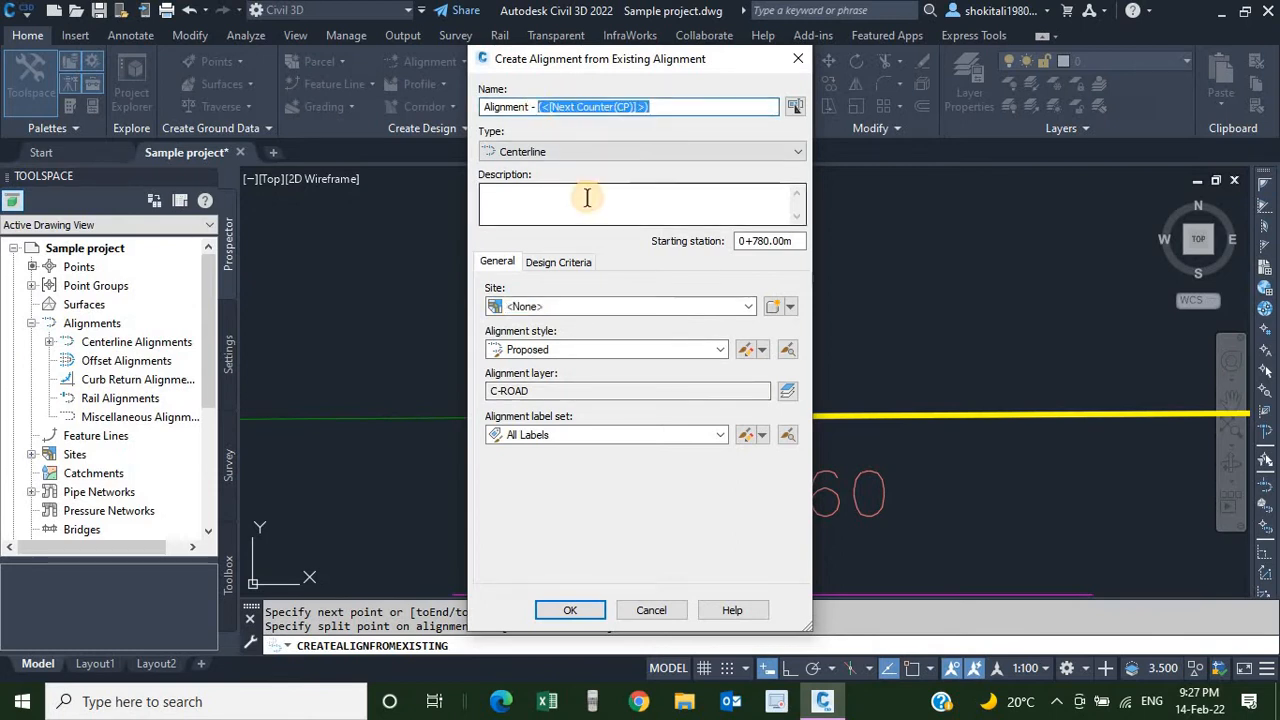
type("2")
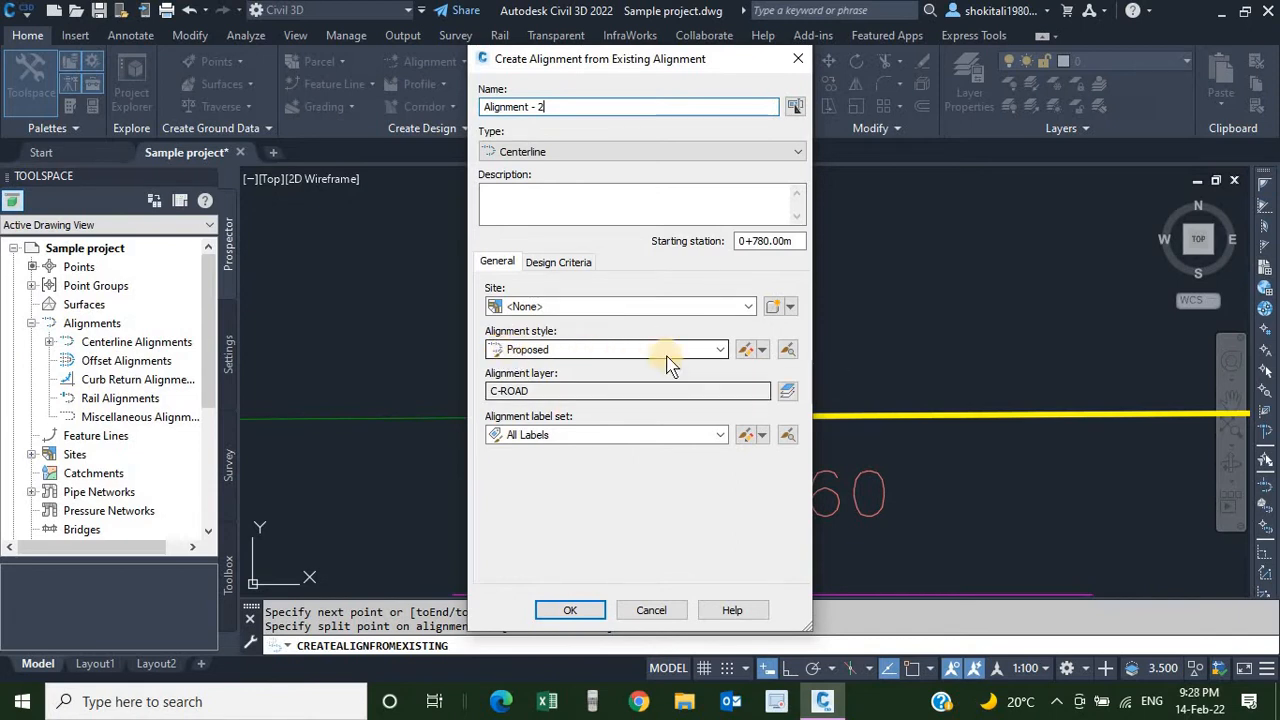
left_click(720, 349)
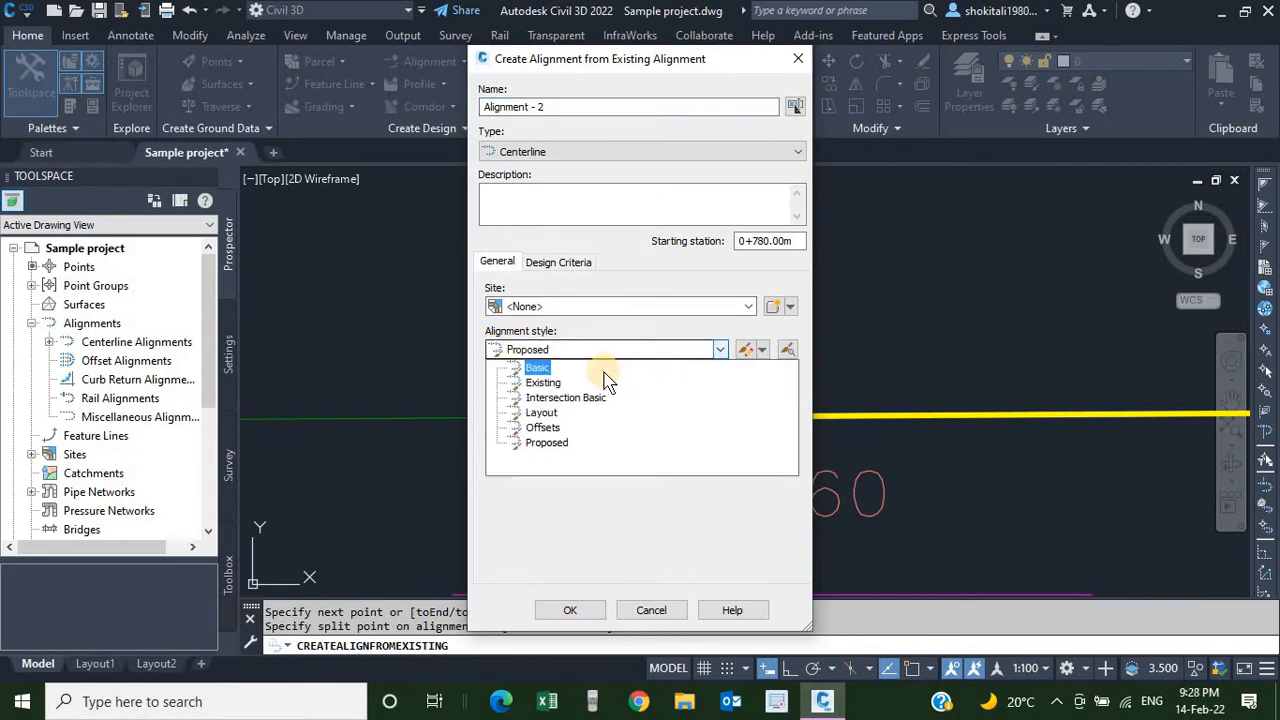
left_click(545, 415)
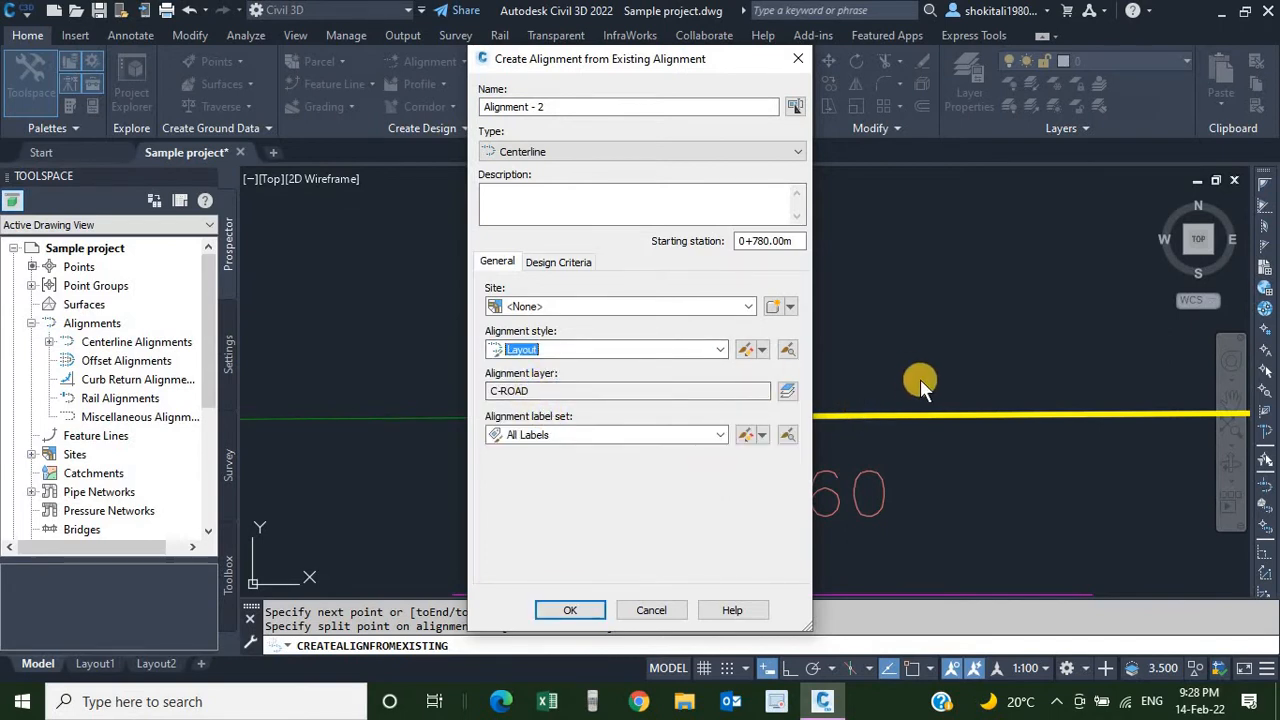
Keep the All Labels label set, and create the alignment with its starting station set to 0.
left_click(580, 436)
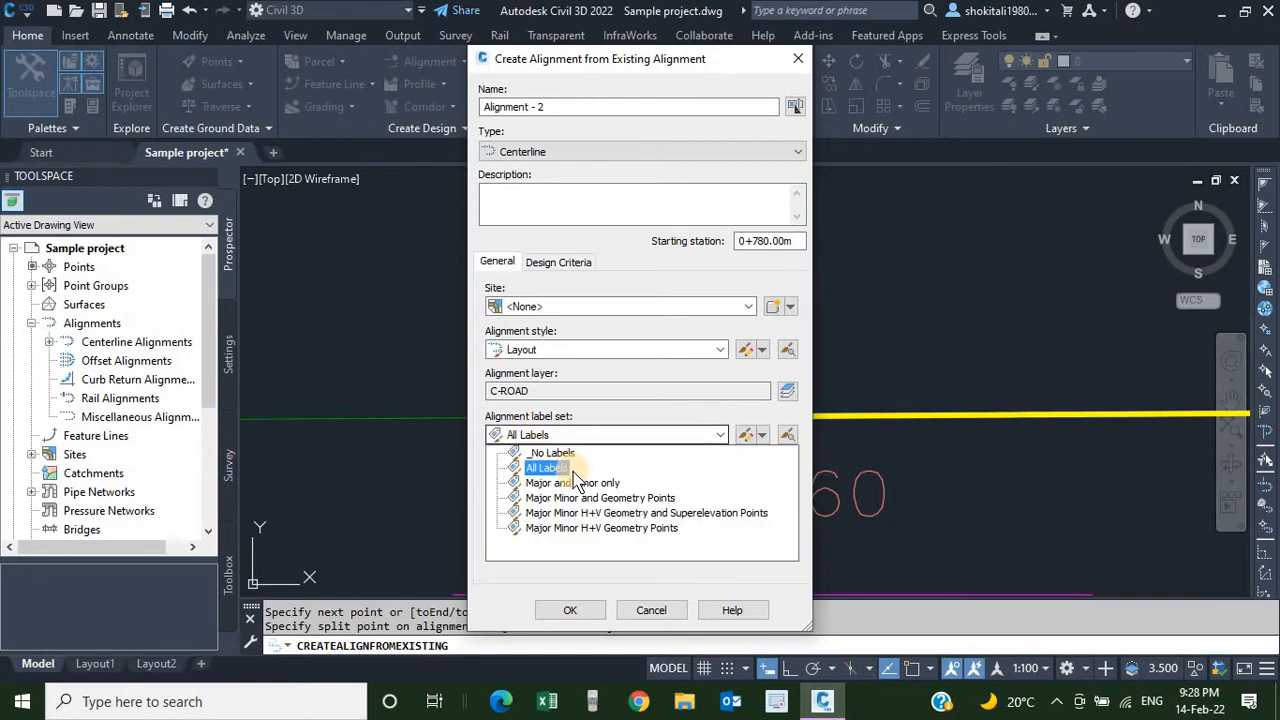
left_click(638, 270)
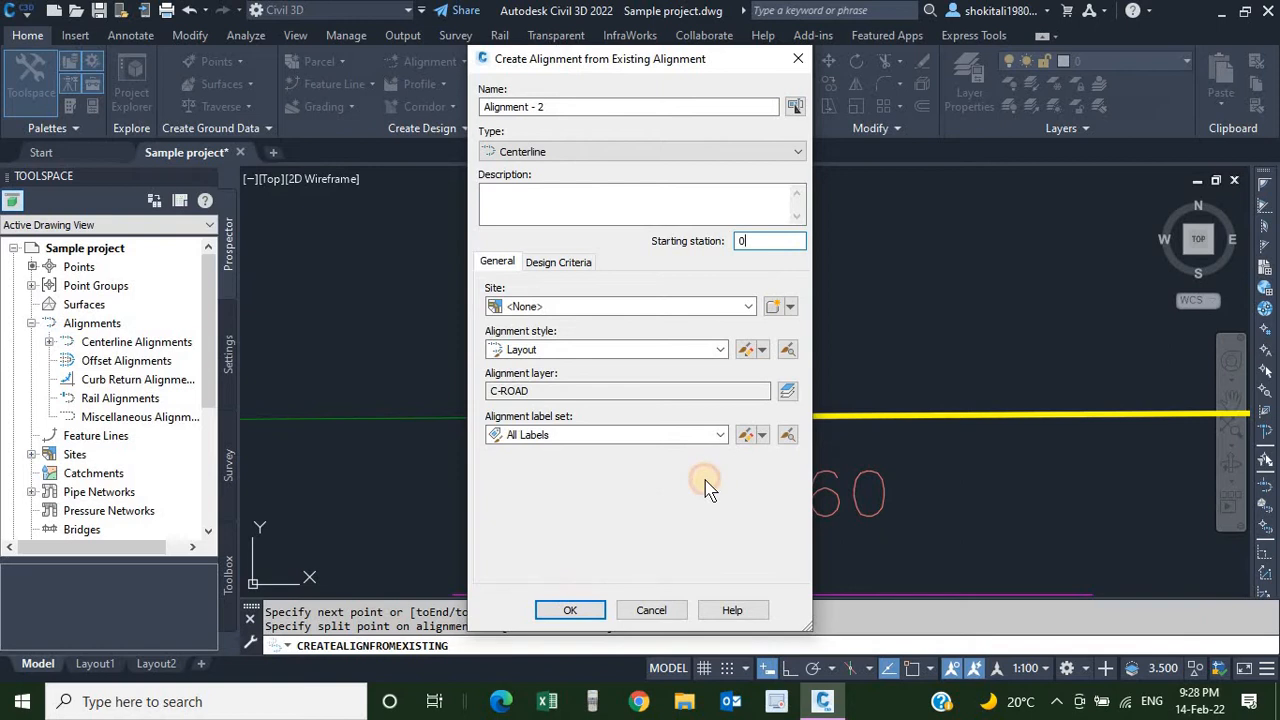
key("Return")
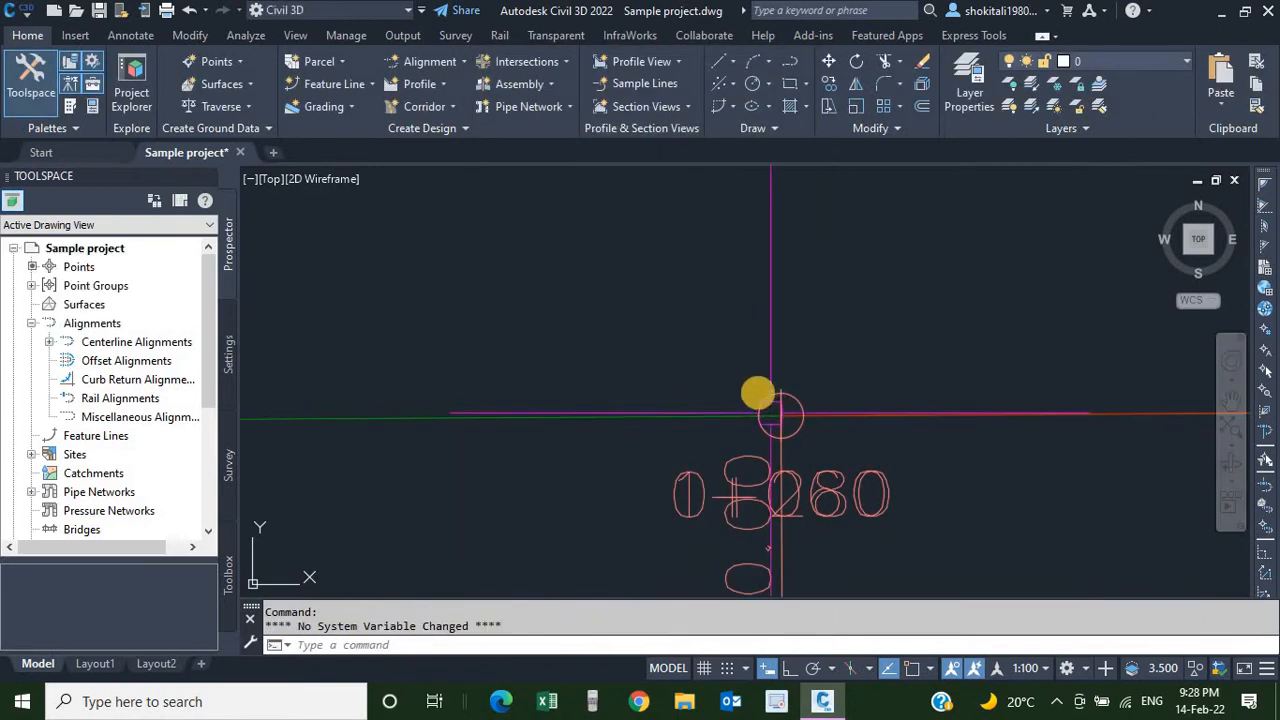
Examine the new alignment from its end up to its start, and check the extent of the source Alignment - (1).
scroll(814, 429, "down", 5)
scroll(900, 380, "down", 2)
scroll(975, 300, "up", 8)
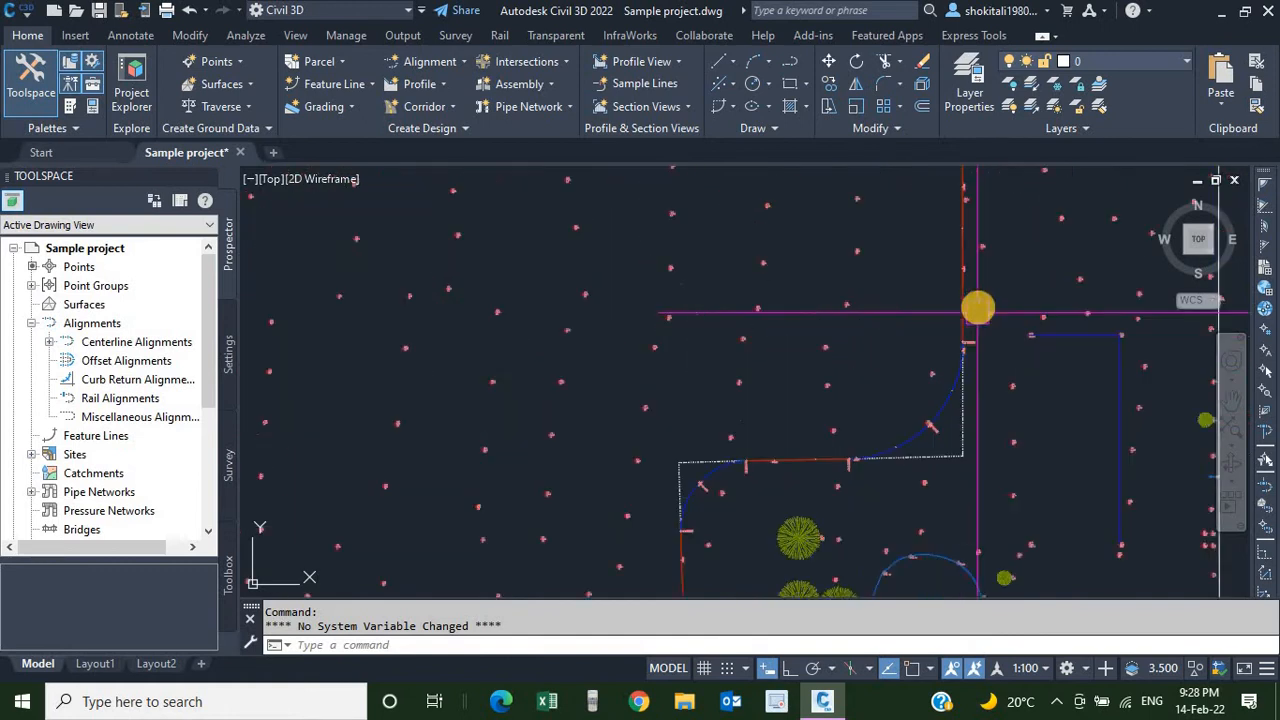
scroll(981, 288, "down", 5)
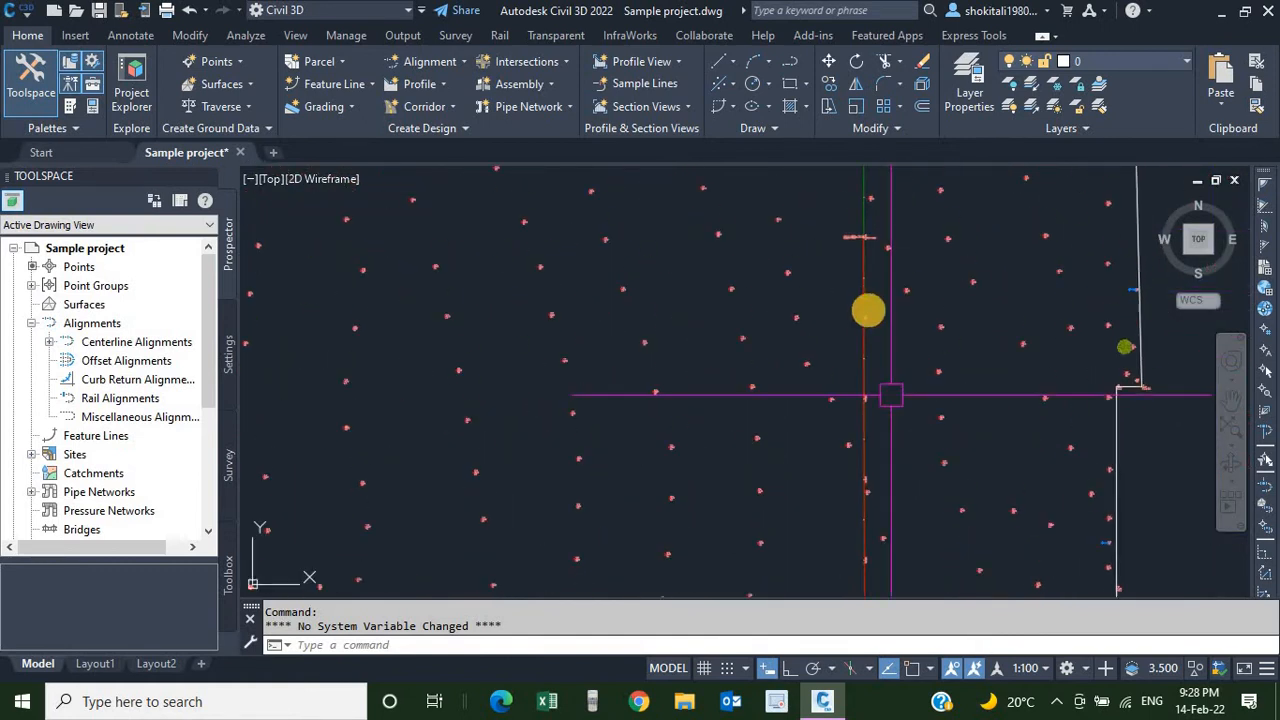
scroll(871, 257, "up", 2)
left_click(848, 280)
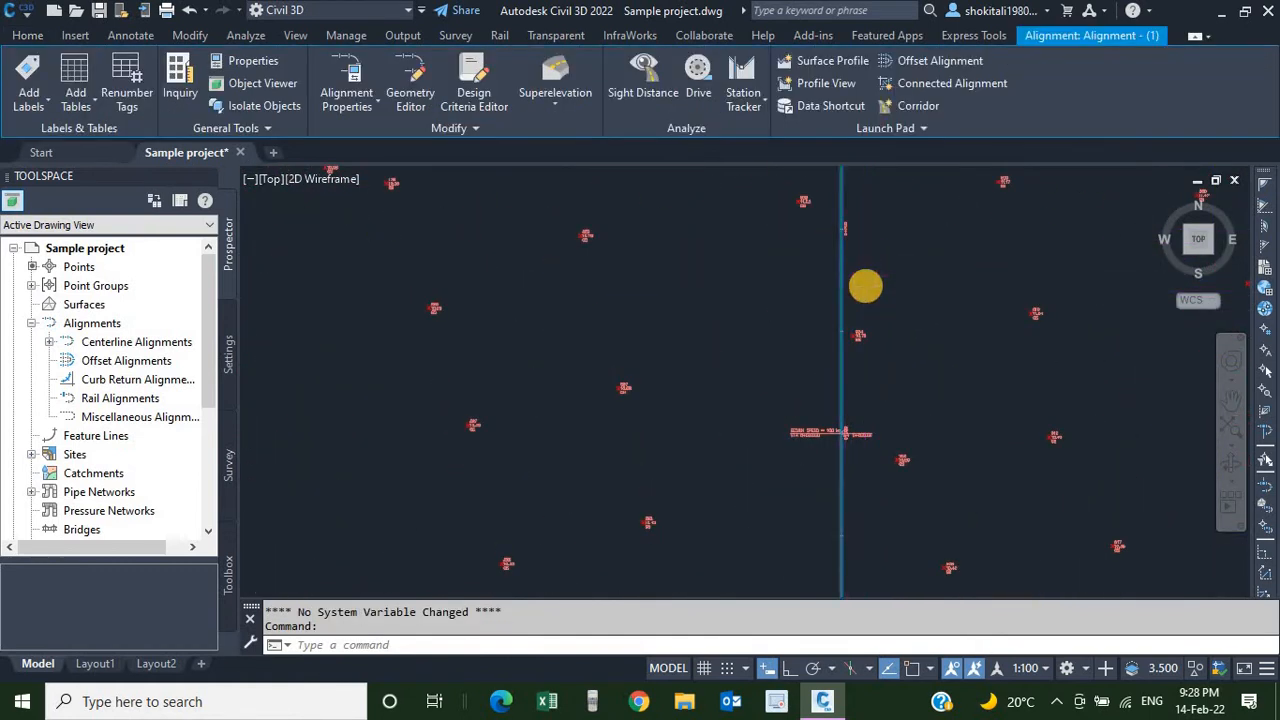
scroll(840, 270, "down", 6)
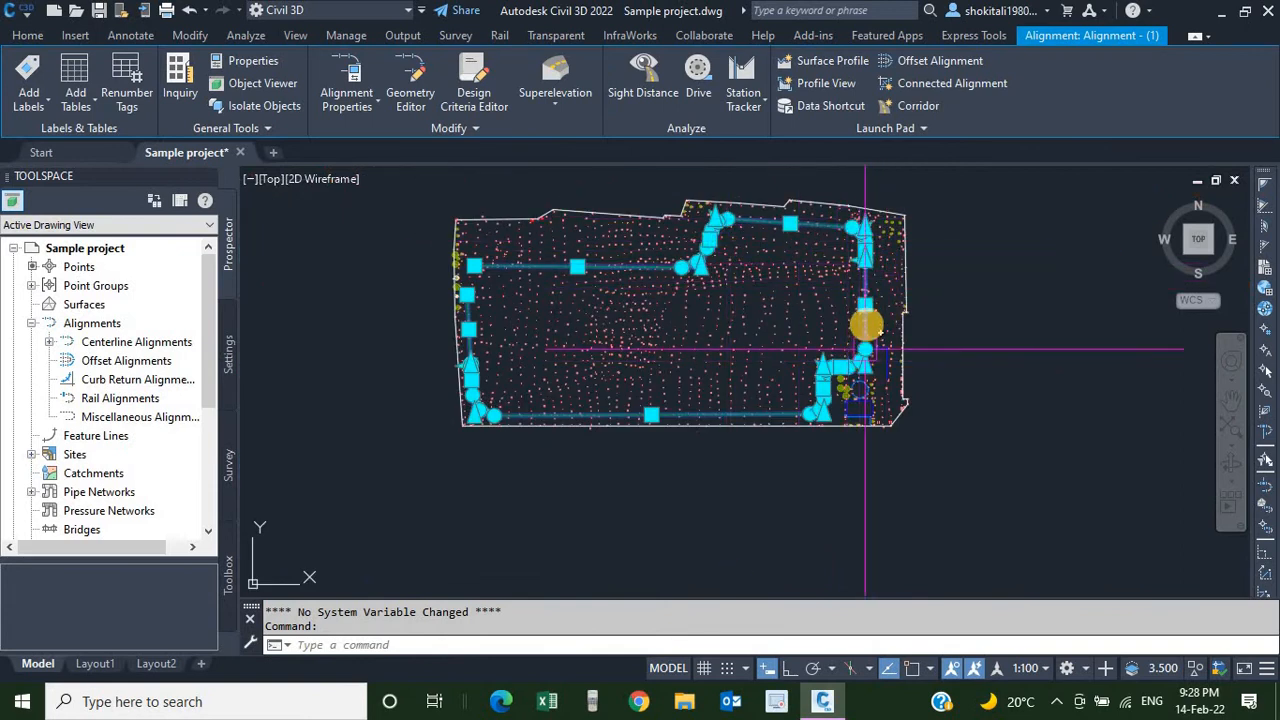
scroll(855, 300, "up", 7)
key("Escape")
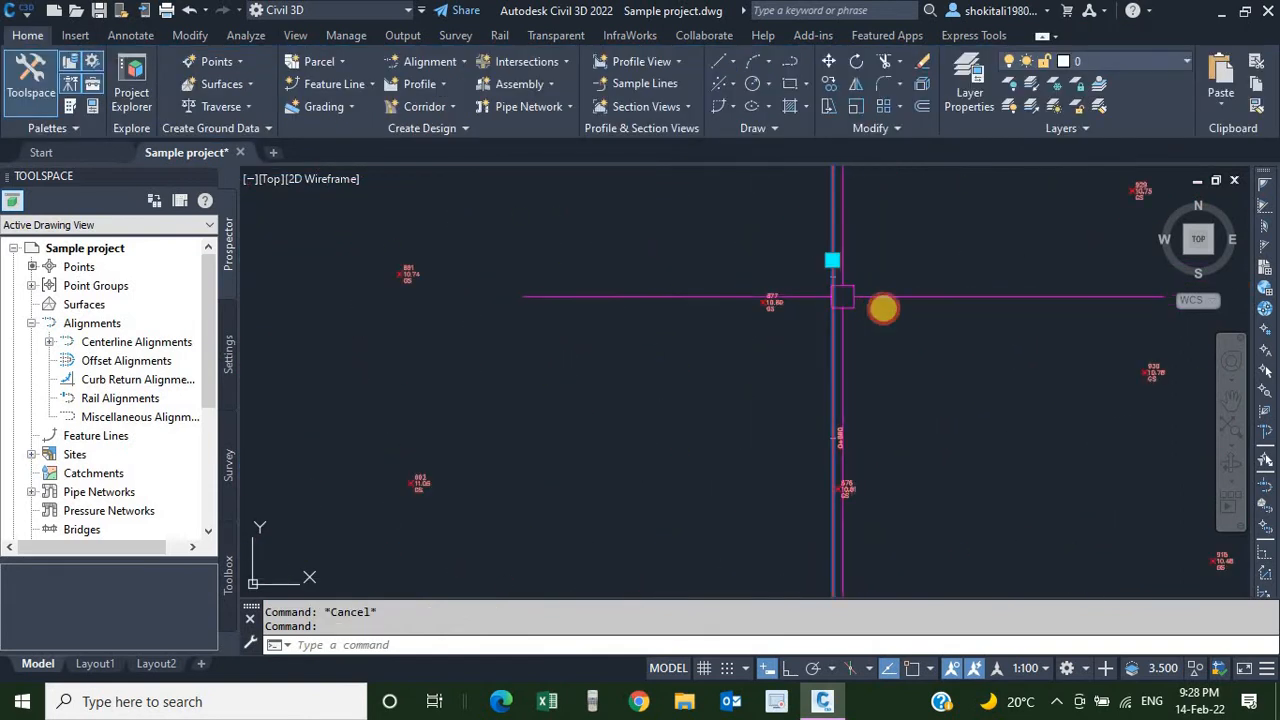
Select Alignment - 2 and examine its full extent, its curves and its southern end.
left_click(842, 297)
scroll(842, 297, "down", 5)
scroll(929, 288, "up", 4)
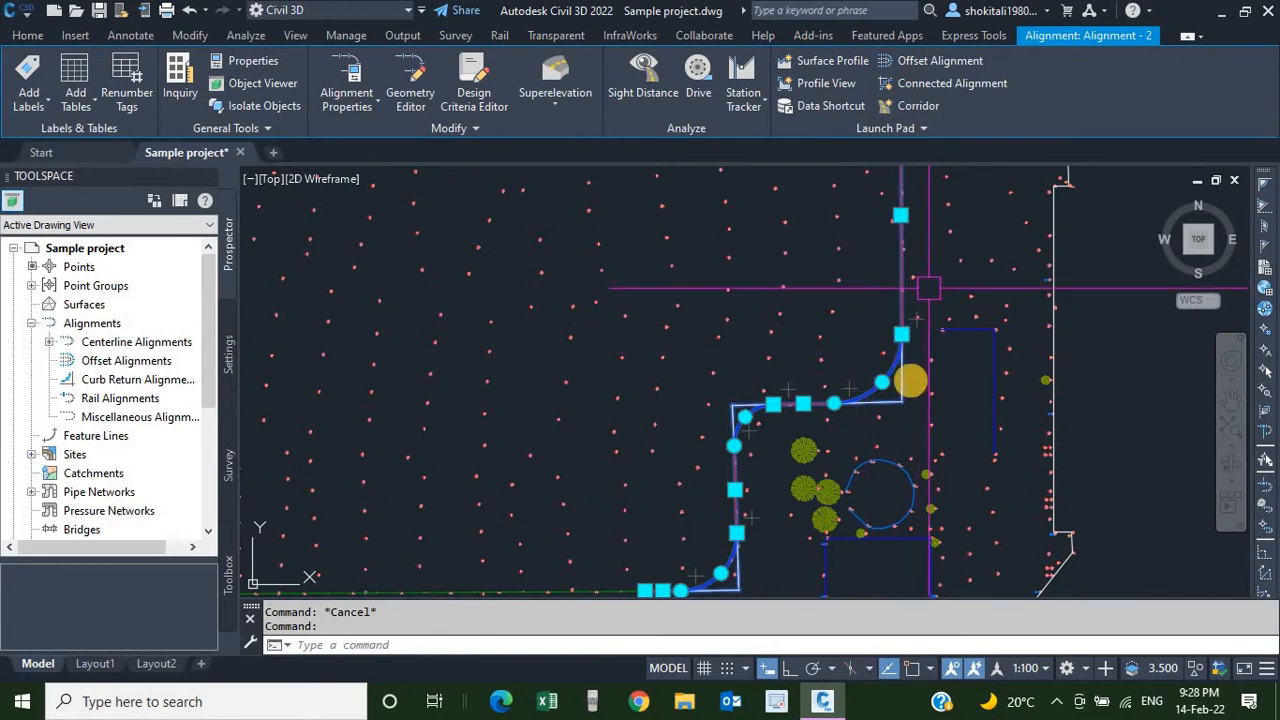
scroll(929, 288, "down", 5)
scroll(880, 277, "up", 1)
scroll(883, 274, "down", 1)
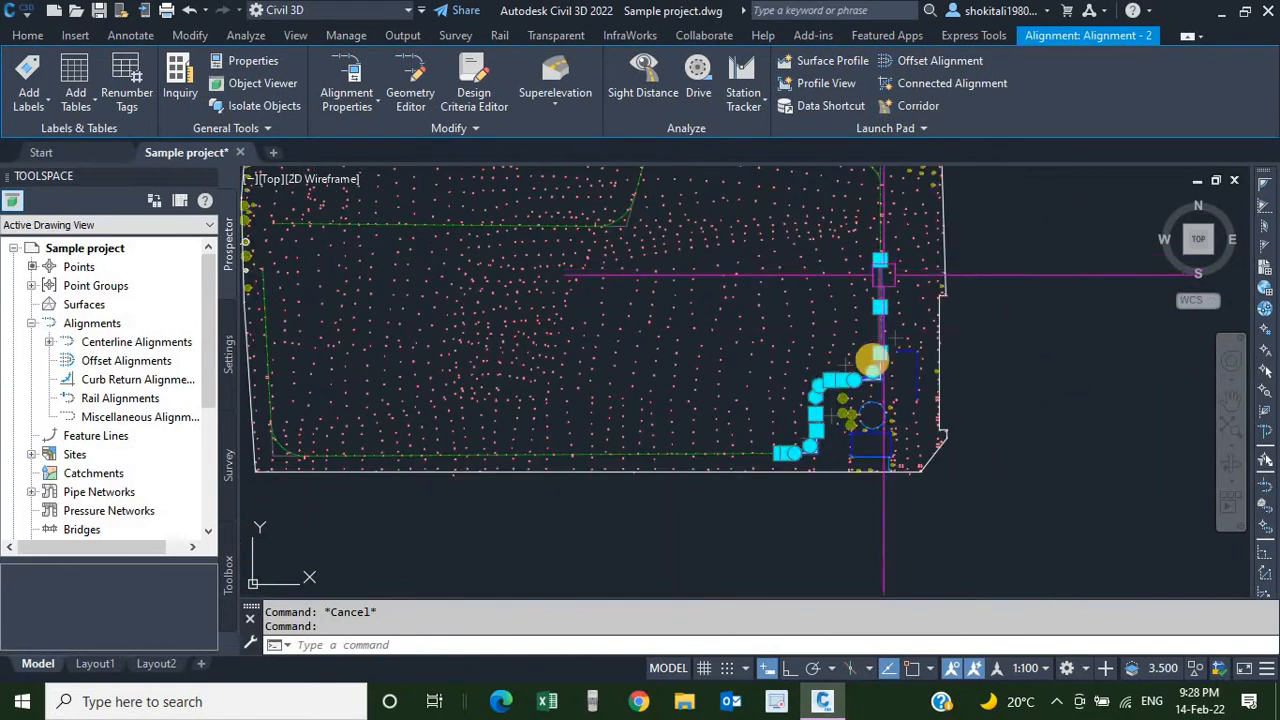
scroll(932, 444, "up", 6)
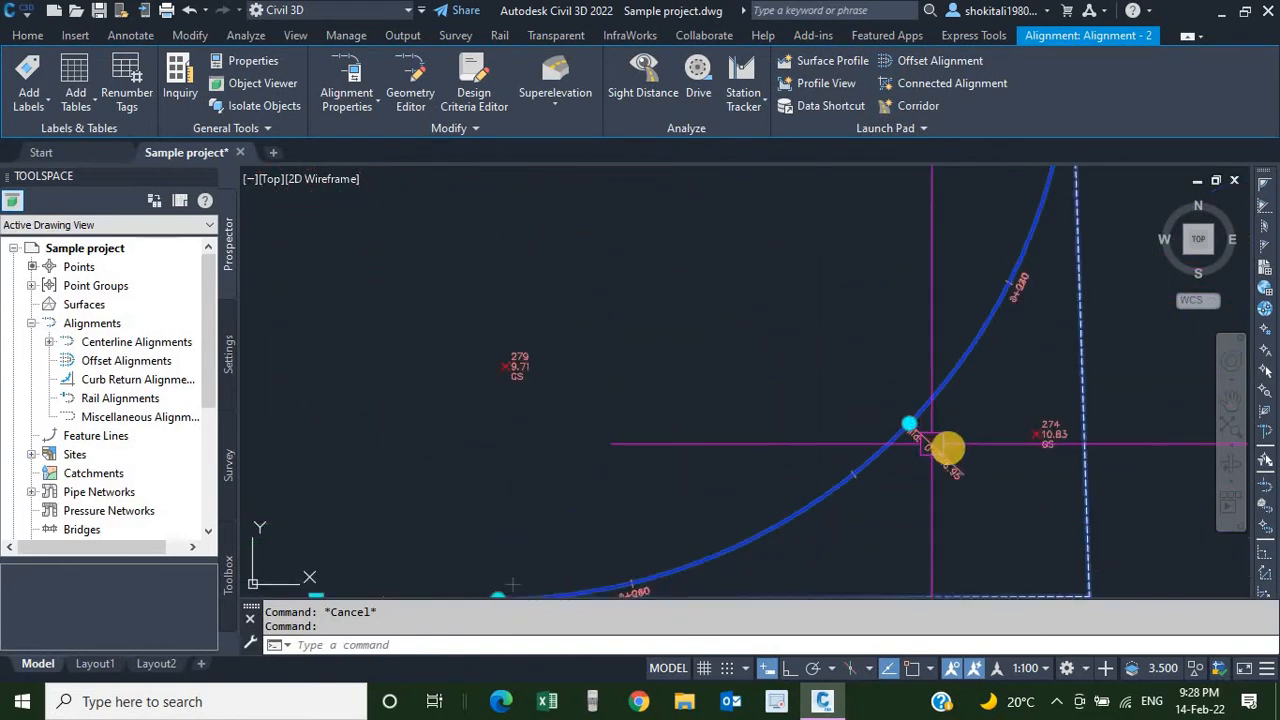
scroll(932, 444, "up", 3)
scroll(791, 400, "down", 5)
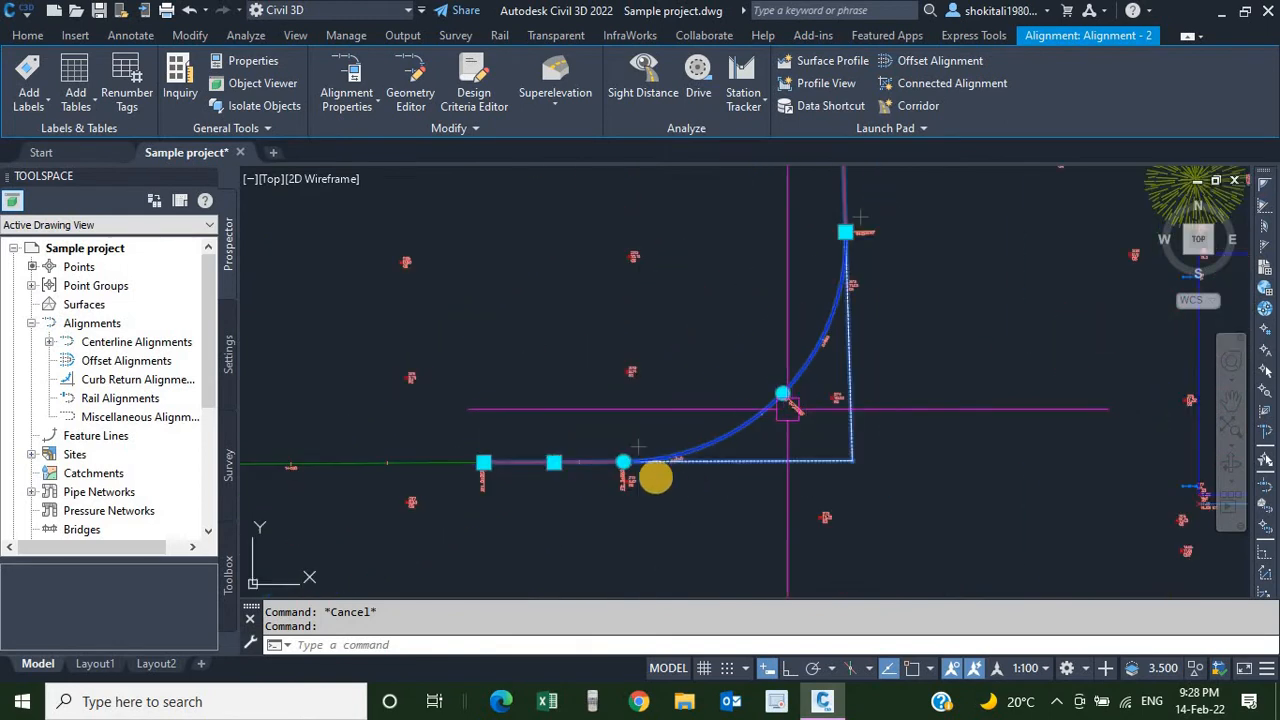
key("Escape")
Move the EP: 0+280.00 end label of Alignment - 2 southeast of the end point, clear of the overlapping station labels.
scroll(620, 455, "up", 8)
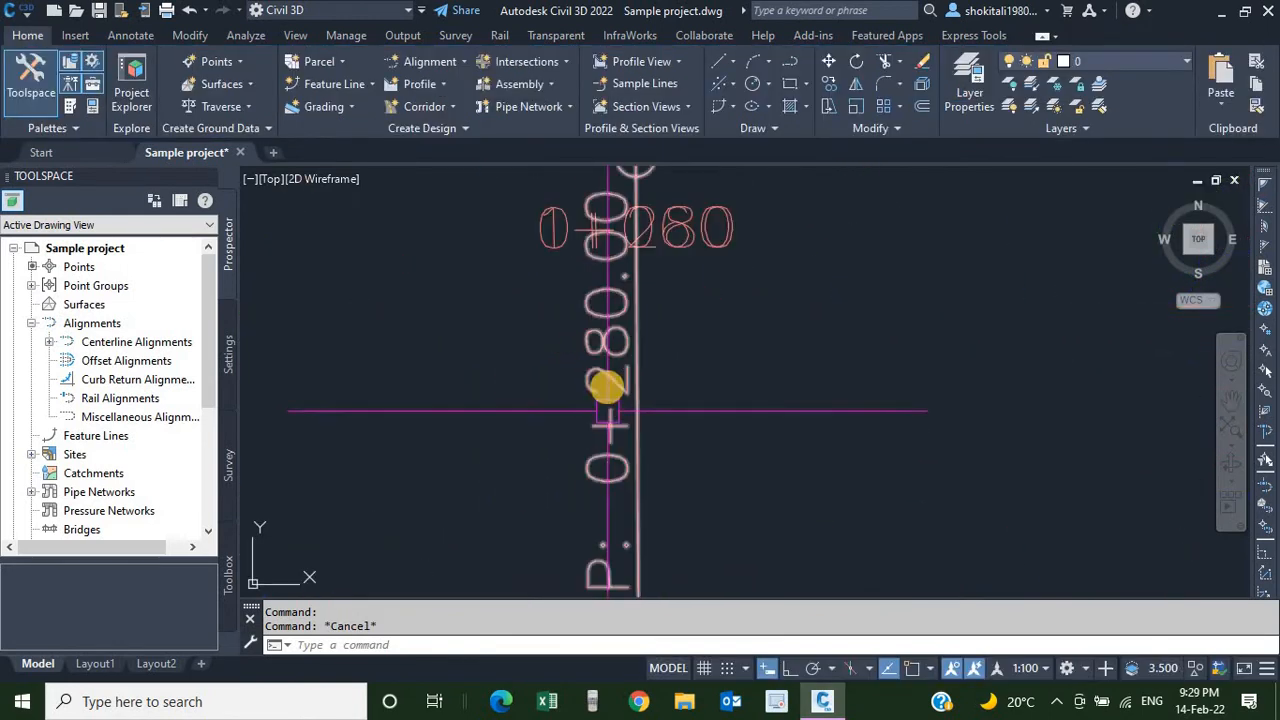
left_click(643, 350)
scroll(655, 300, "down", 2)
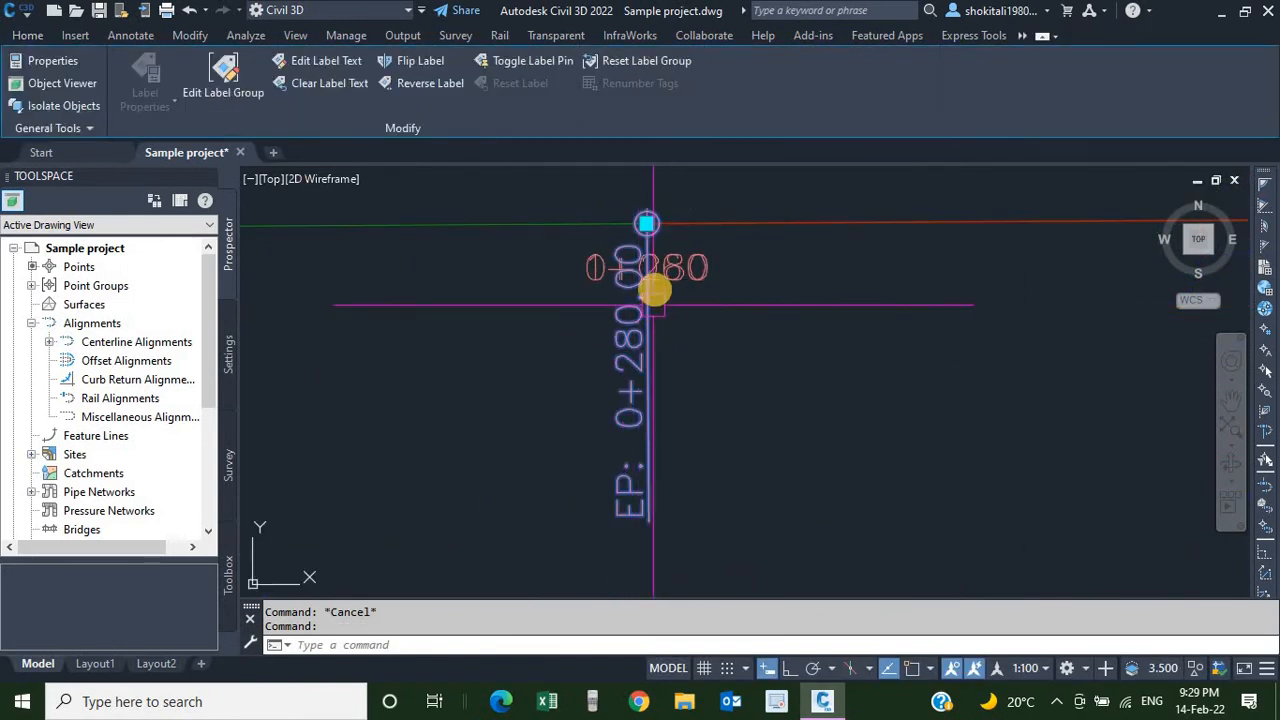
left_click(647, 223)
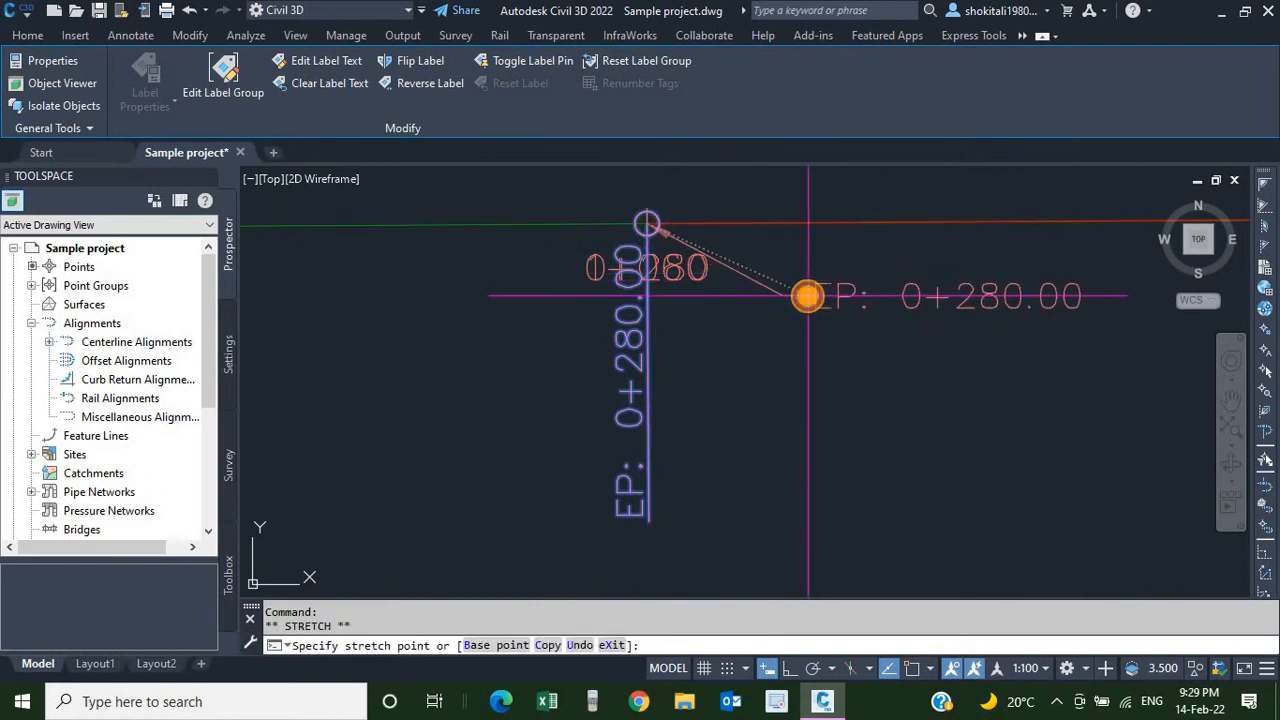
scroll(660, 268, "up", 5)
scroll(600, 277, "up", 2)
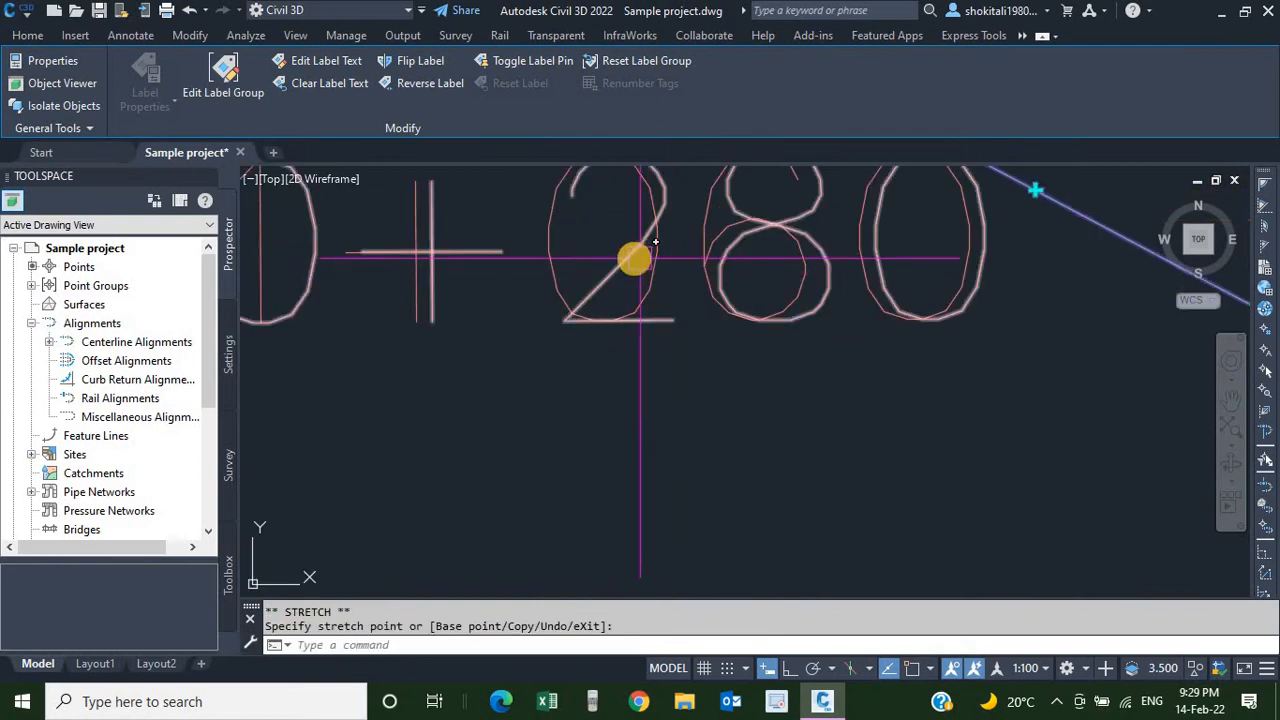
key("Escape")
Move the 0+280 station label northwest of the end point so it clears the 1+060 label.
scroll(628, 242, "down", 6)
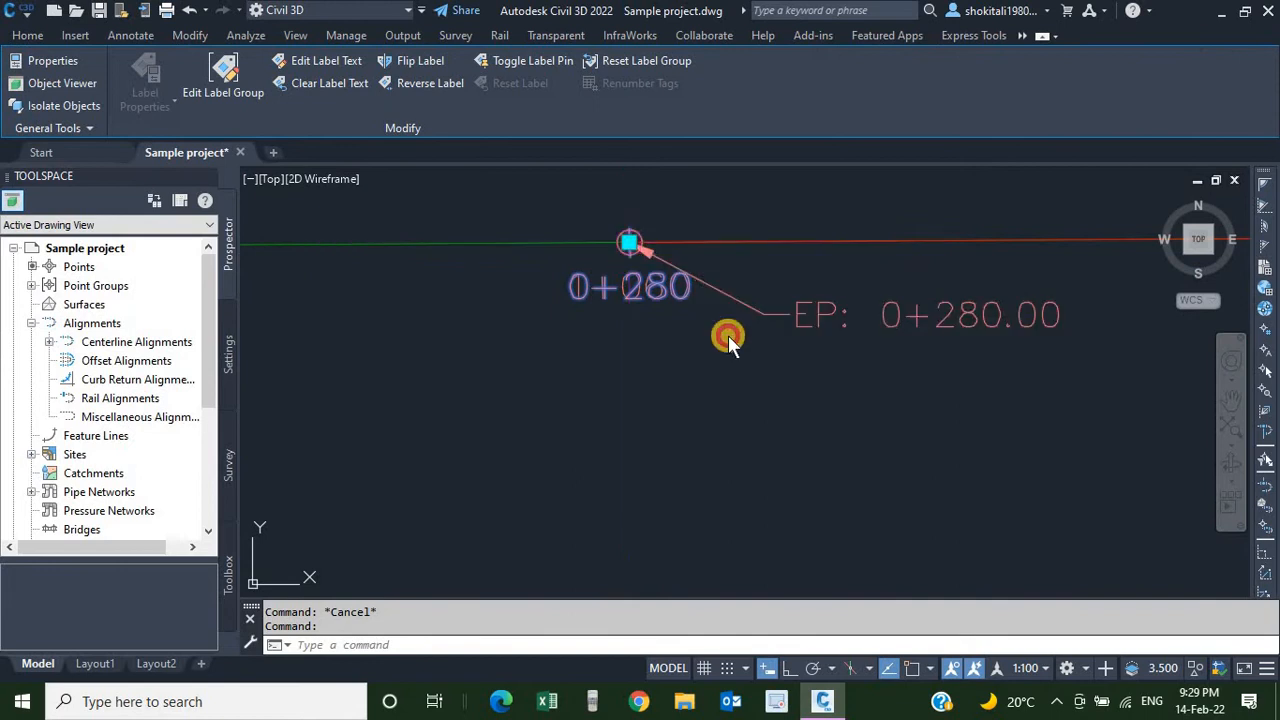
left_click(628, 242)
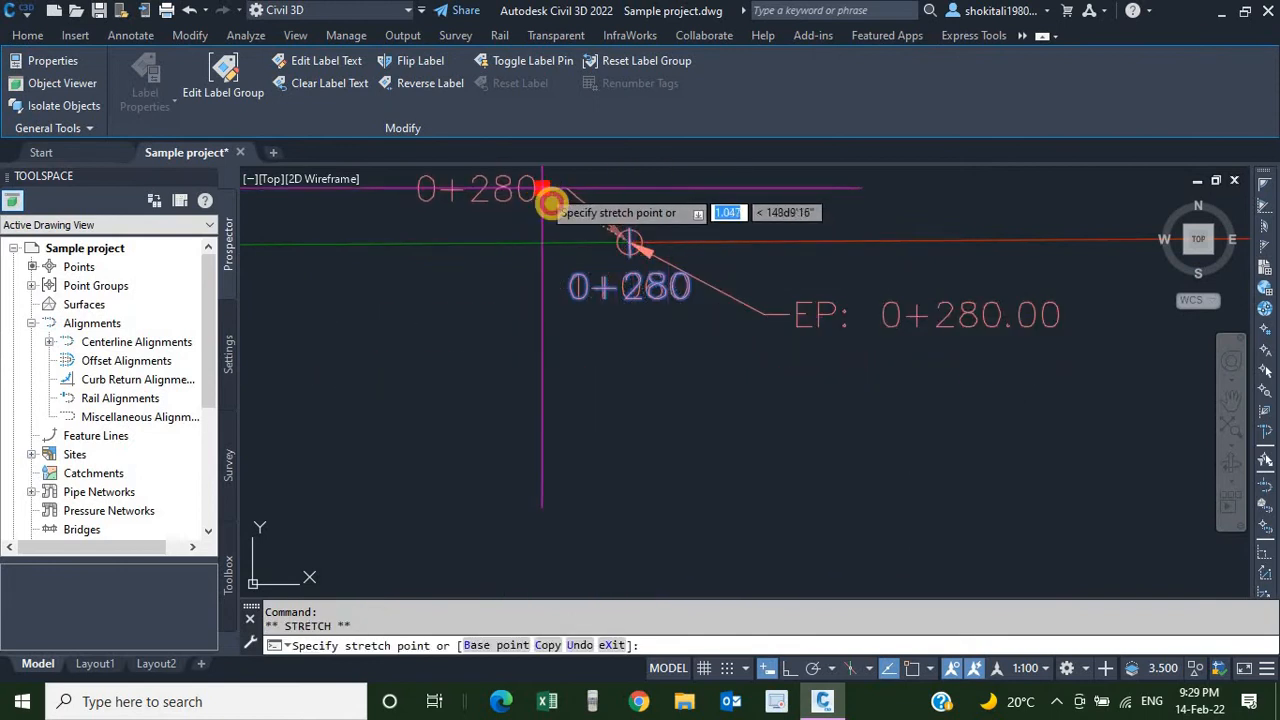
key("Escape")
scroll(686, 366, "up", 2)
middle_click_drag(556, 297, 713, 424)
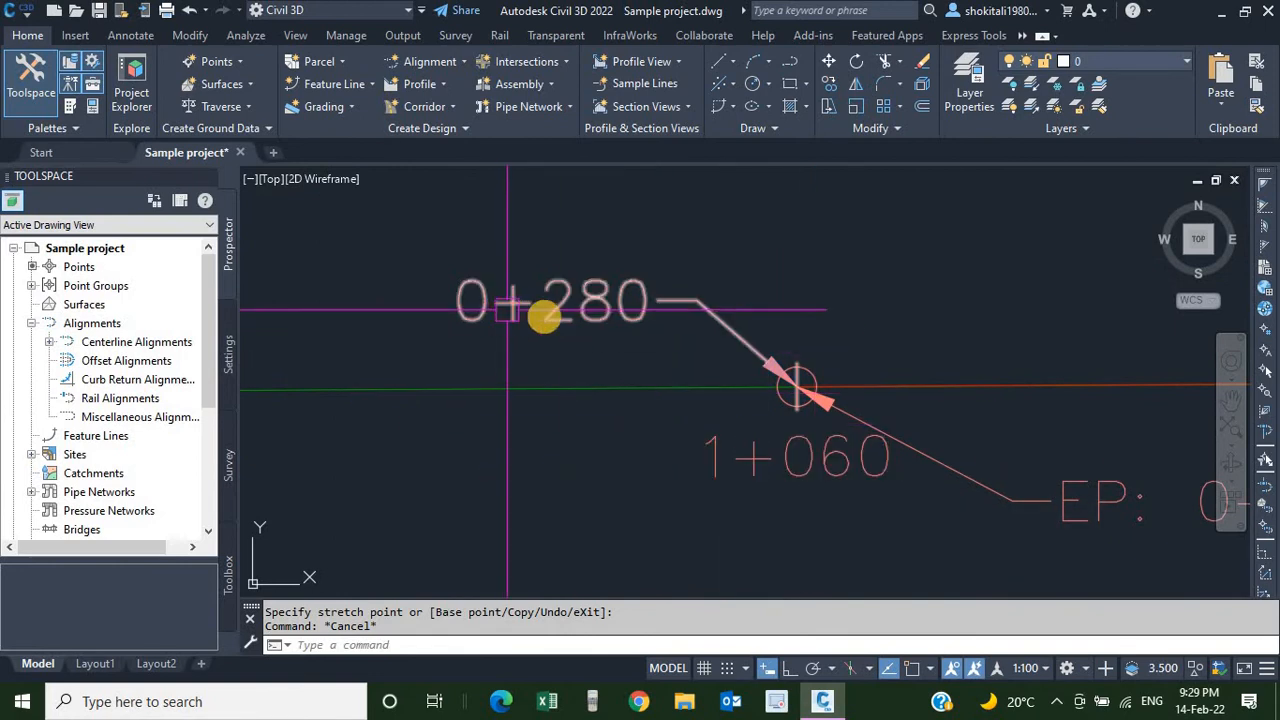
Move the 0+780 station label northeast of Alignment - 2's start point, clear of the overlapping 0+000 station label.
scroll(555, 318, "down", 5)
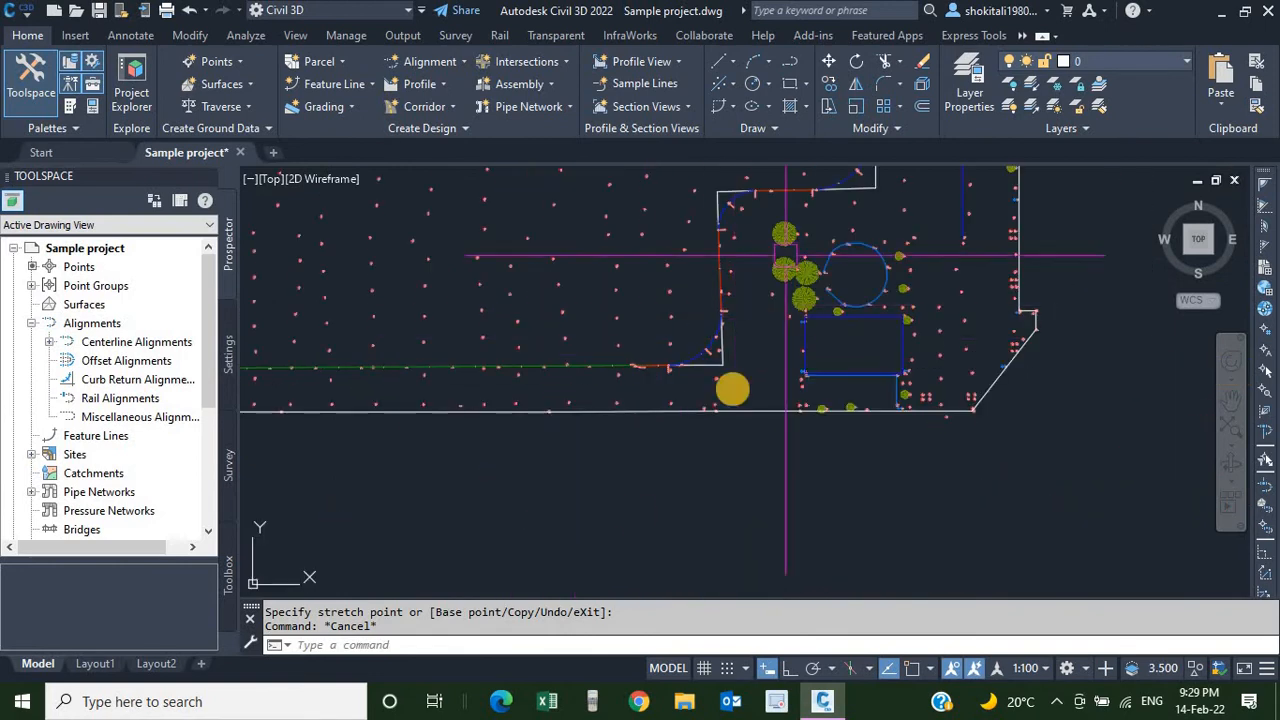
scroll(691, 300, "up", 4)
scroll(701, 237, "up", 8)
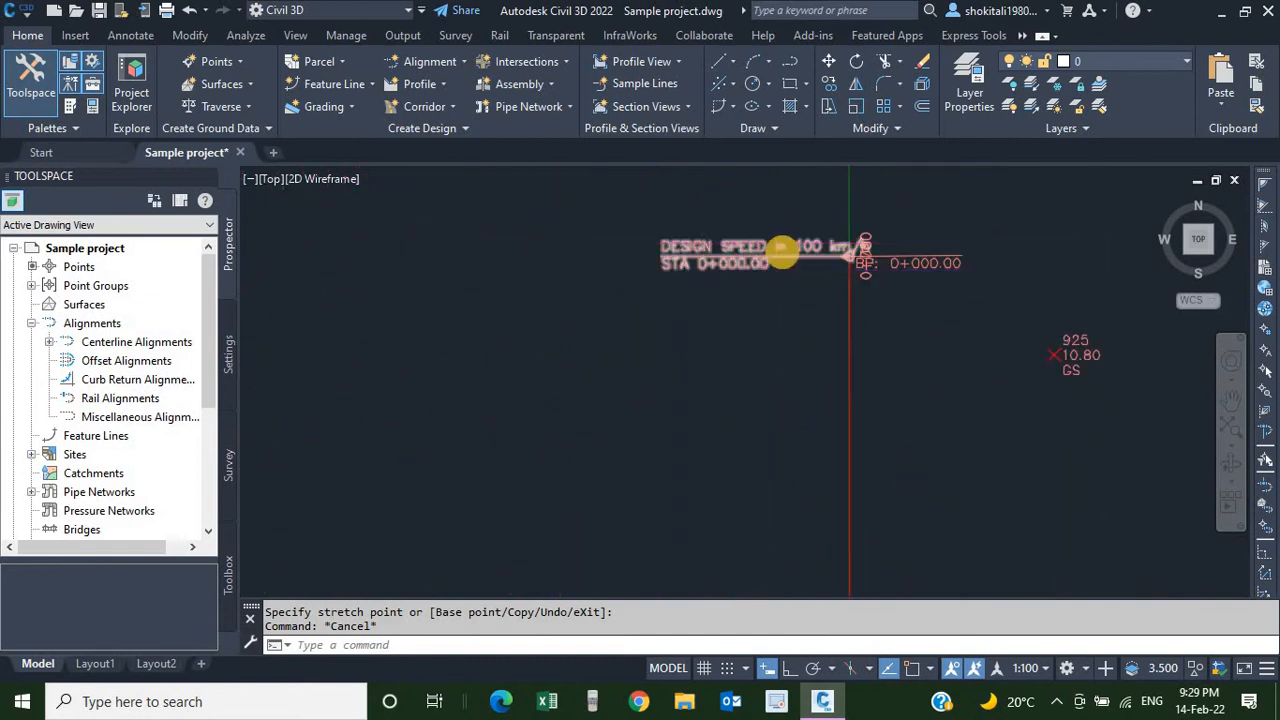
scroll(849, 337, "up", 4)
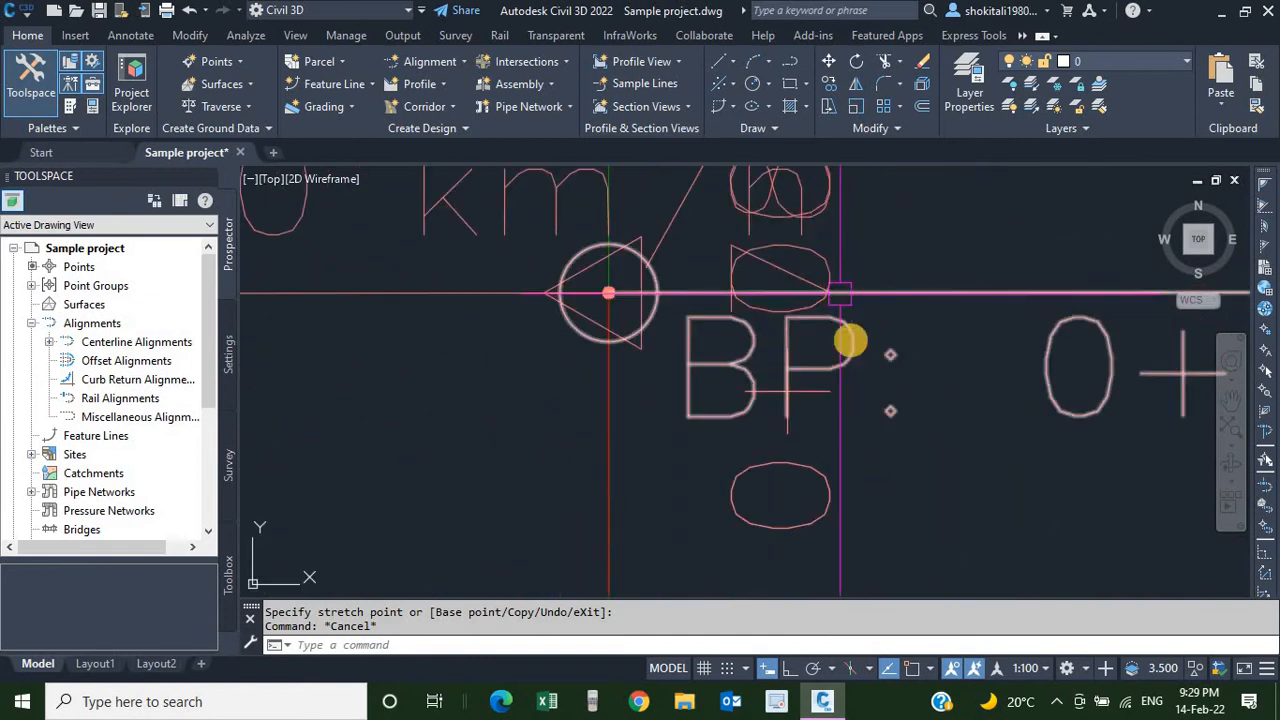
scroll(828, 410, "down", 4)
left_click(777, 370)
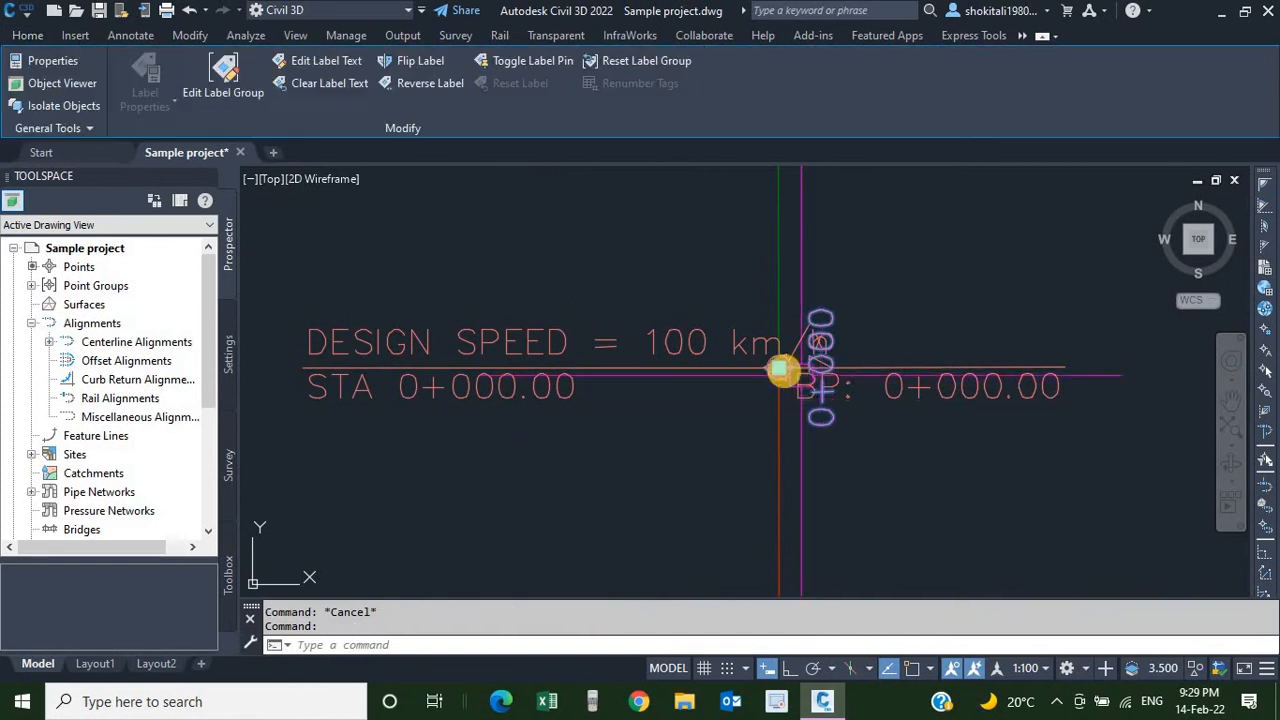
scroll(777, 371, "up", 3)
scroll(815, 384, "up", 4)
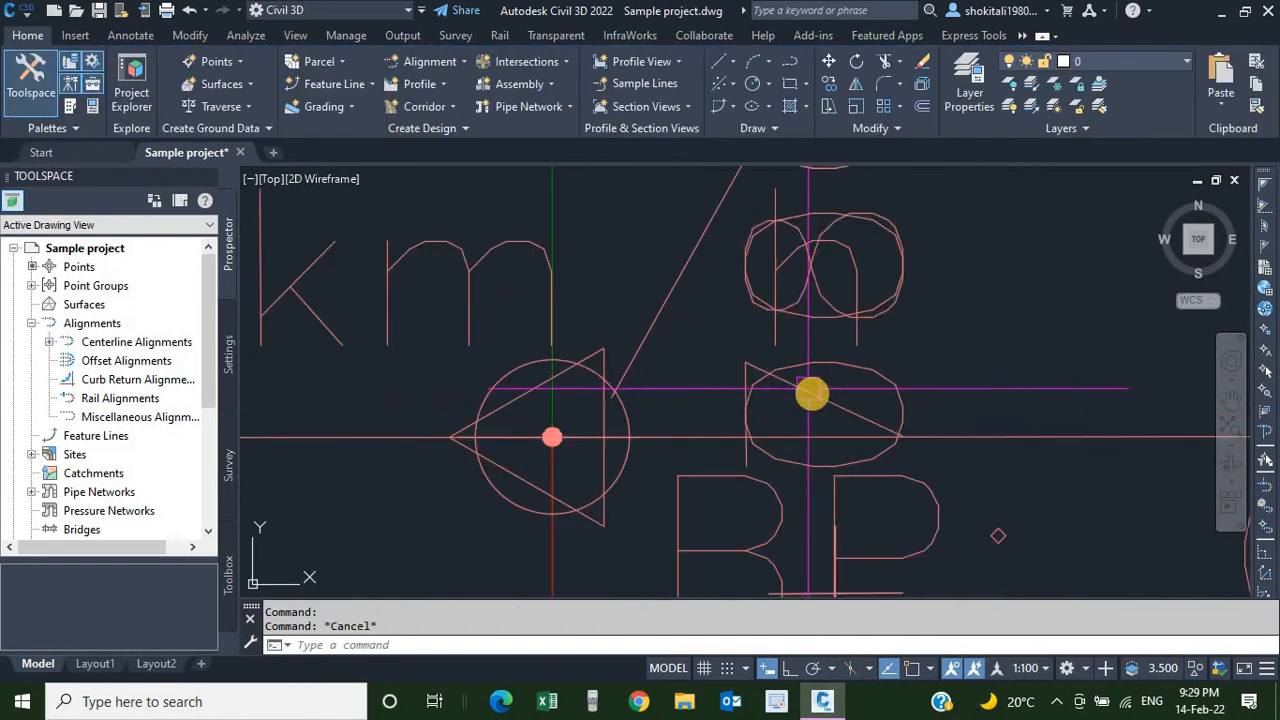
left_click(813, 391)
scroll(819, 392, "down", 6)
left_click(750, 404)
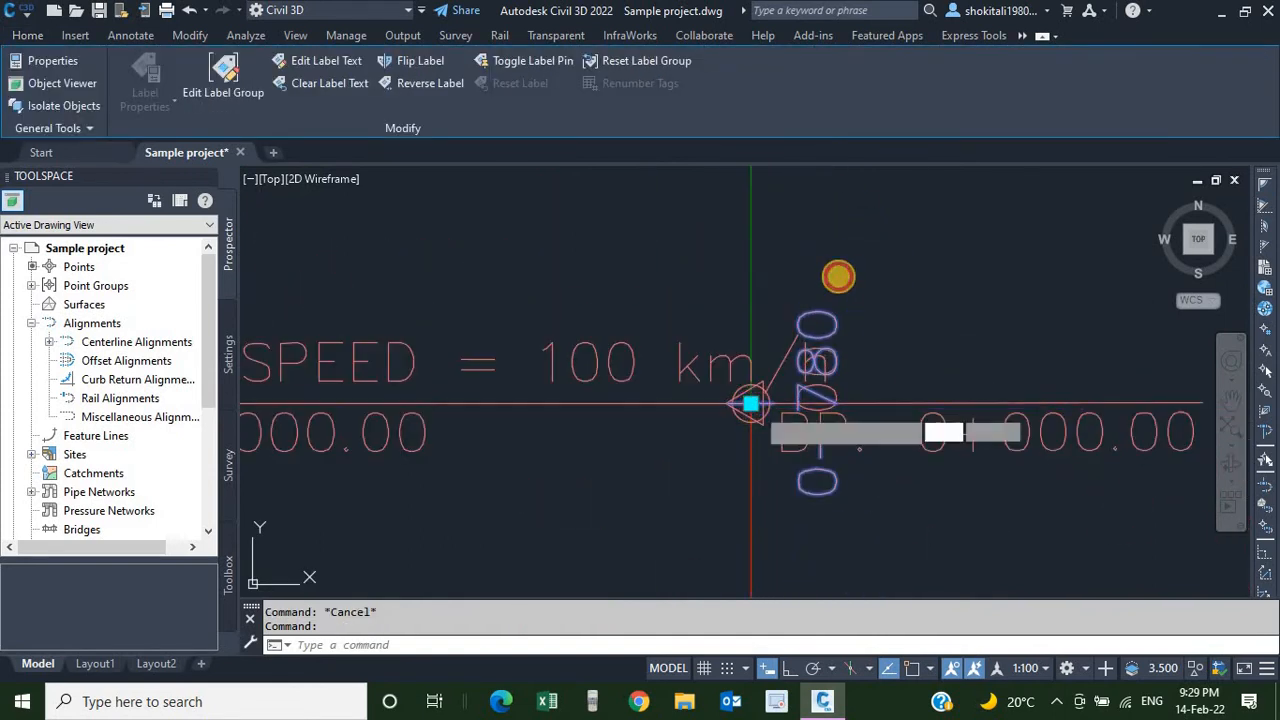
left_click(849, 236)
key("Escape")
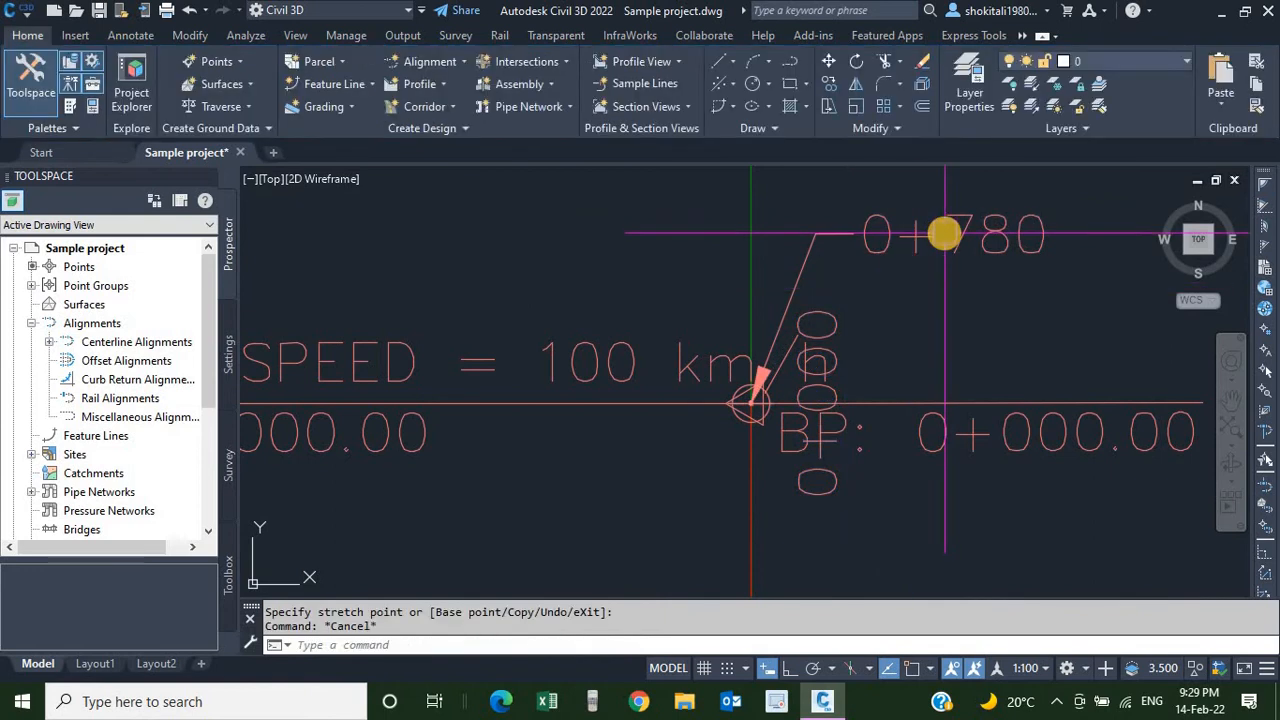
Move the 0+000 station label southeast of the start point, below the BP: 0+000.00 label.
middle_click_drag(1000, 351, 942, 324)
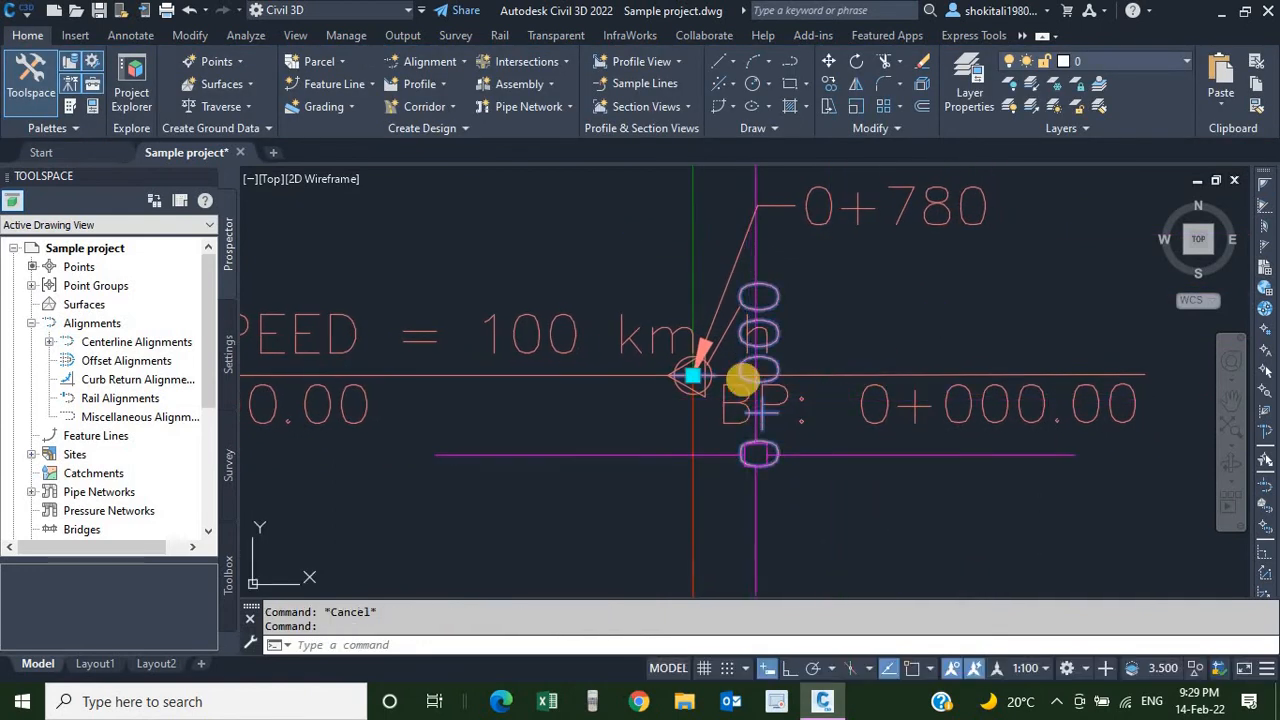
left_click(700, 377)
left_click(692, 376)
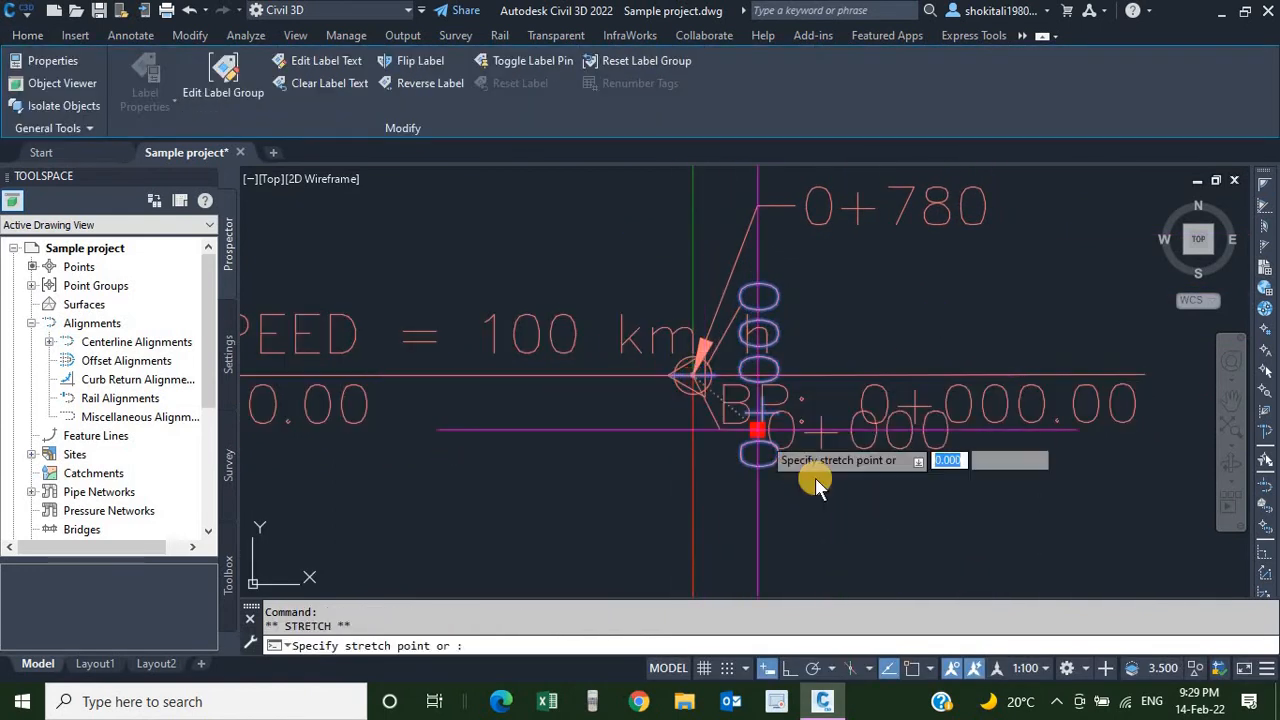
middle_click_drag(826, 518, 791, 374)
key("Escape")
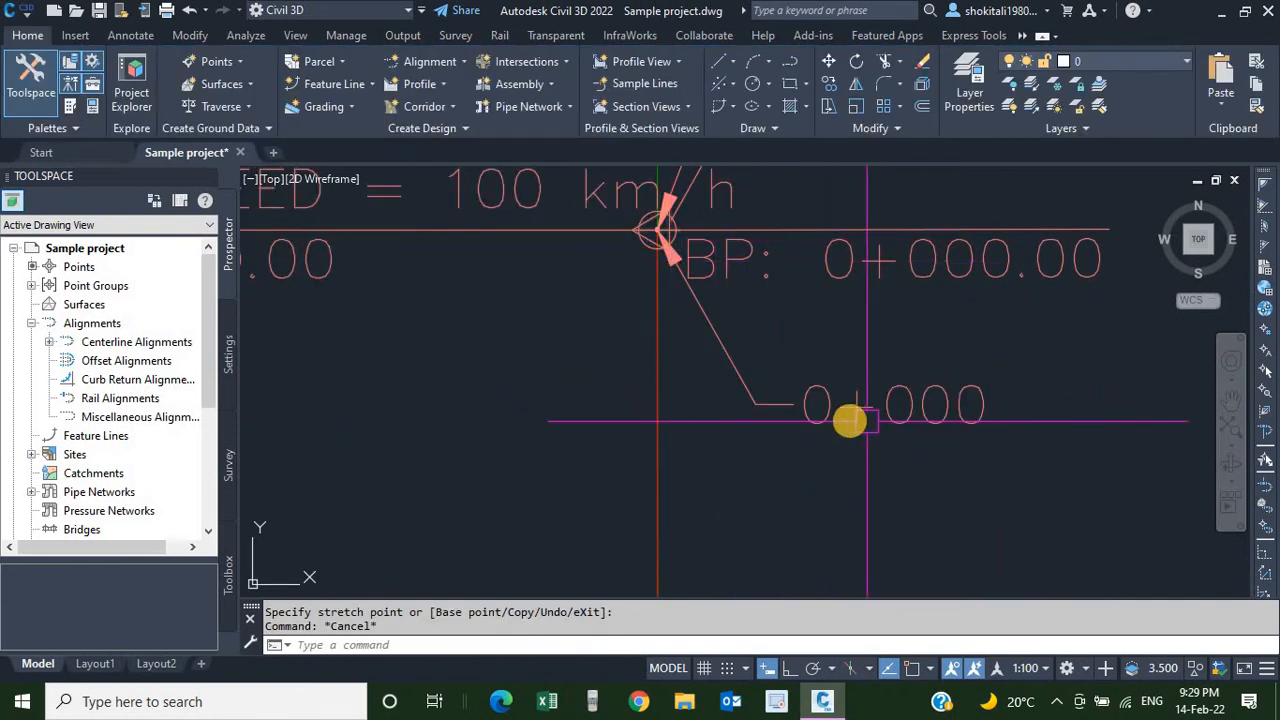
Examine the labels at the start of Alignment - 2 and its extent southward along the source alignment.
scroll(793, 421, "down", 5)
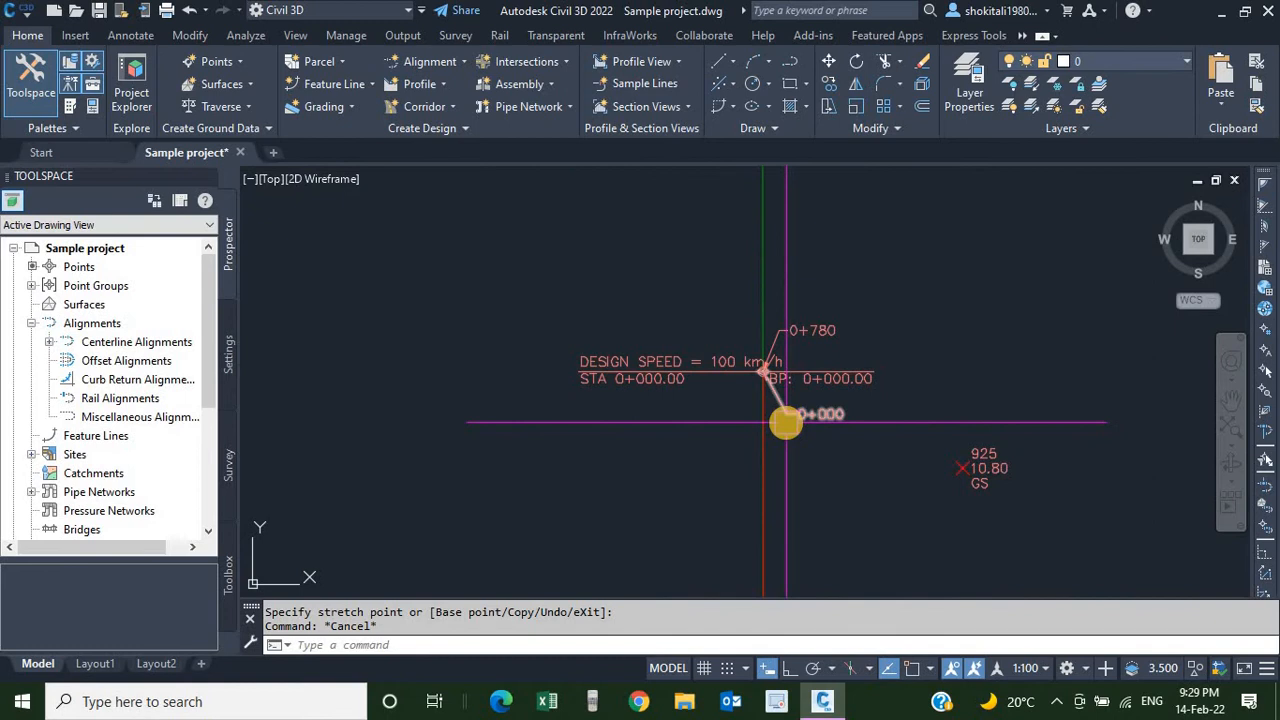
scroll(808, 416, "up", 5)
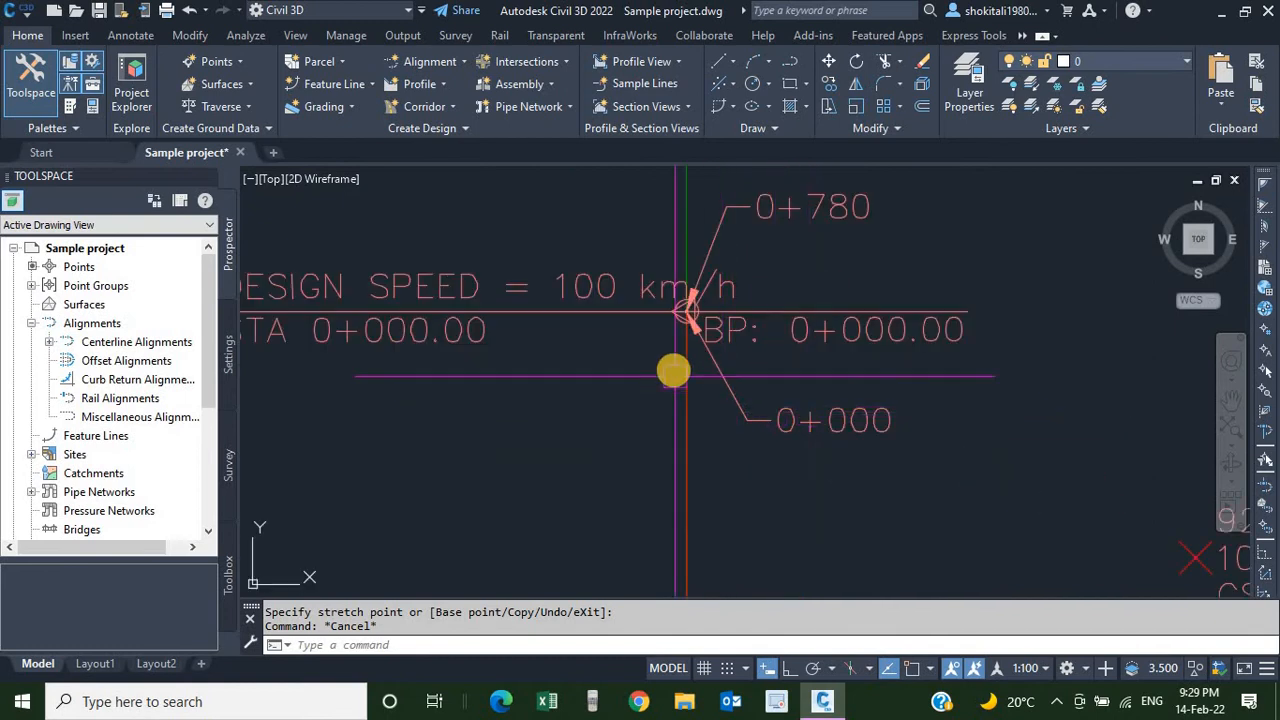
left_click(689, 376)
scroll(695, 365, "down", 10)
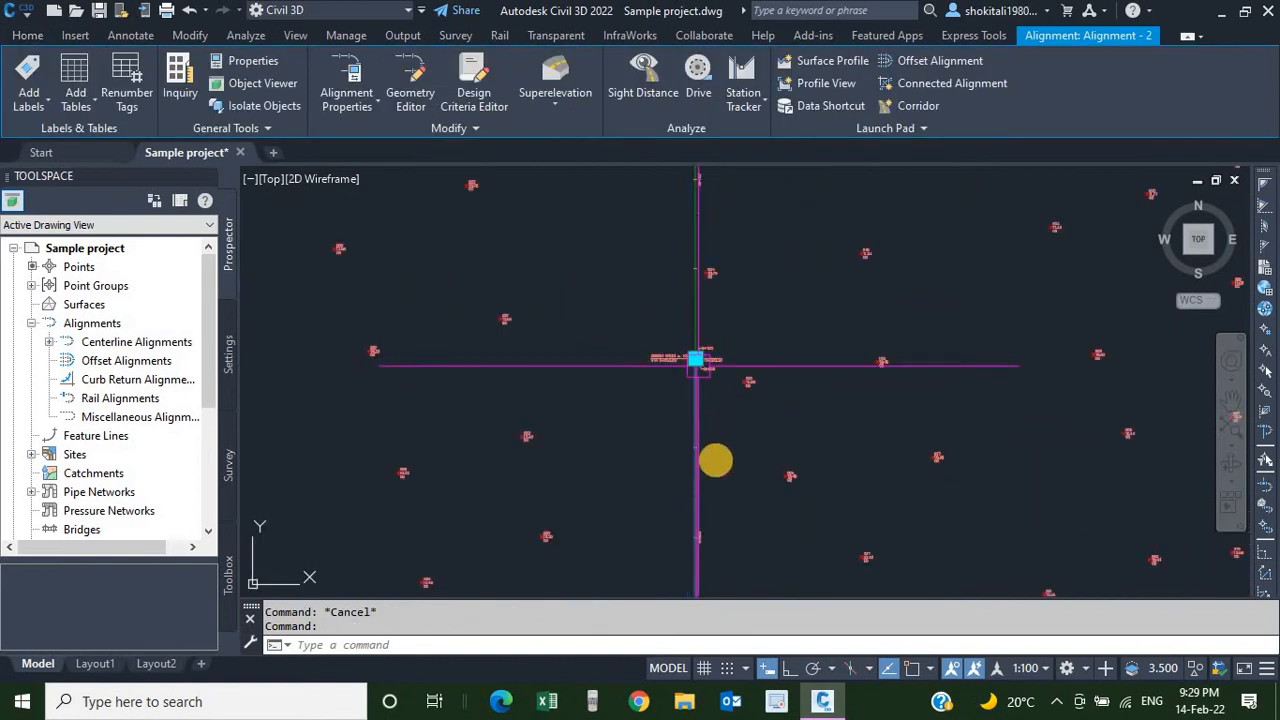
middle_click_drag(712, 495, 688, 312)
scroll(688, 306, "down", 4)
scroll(700, 443, "up", 5)
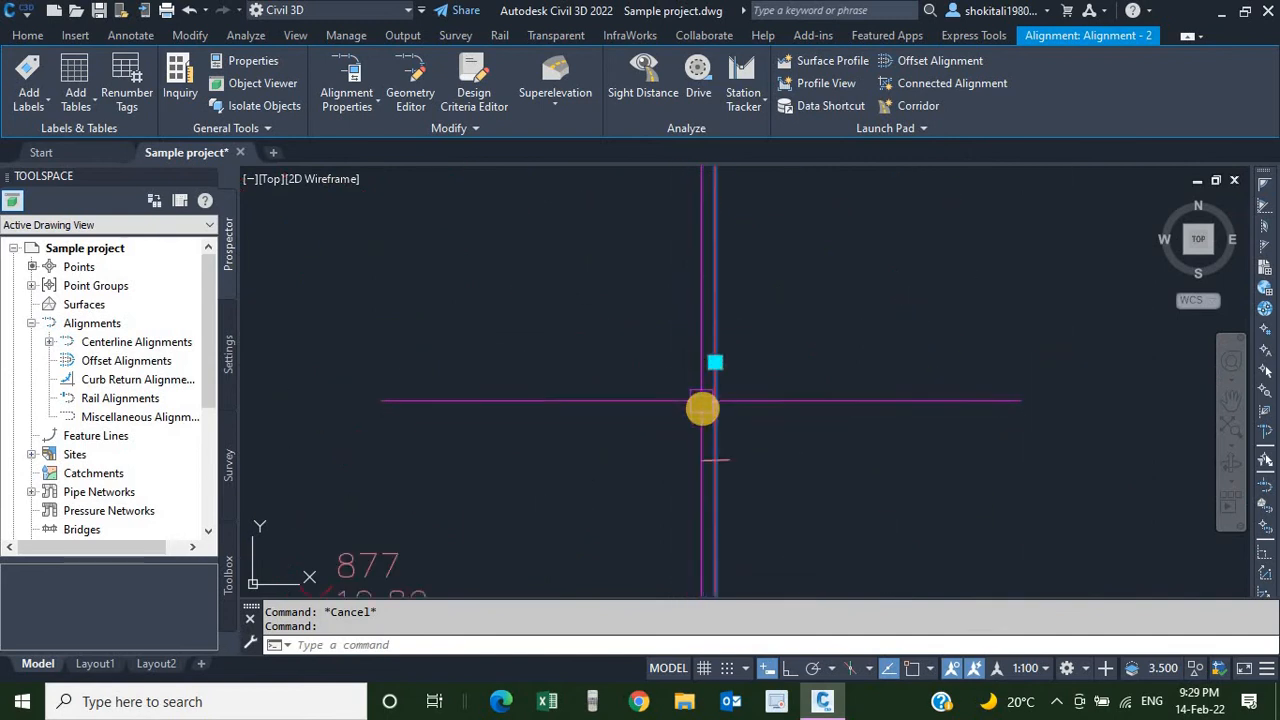
scroll(708, 386, "down", 8)
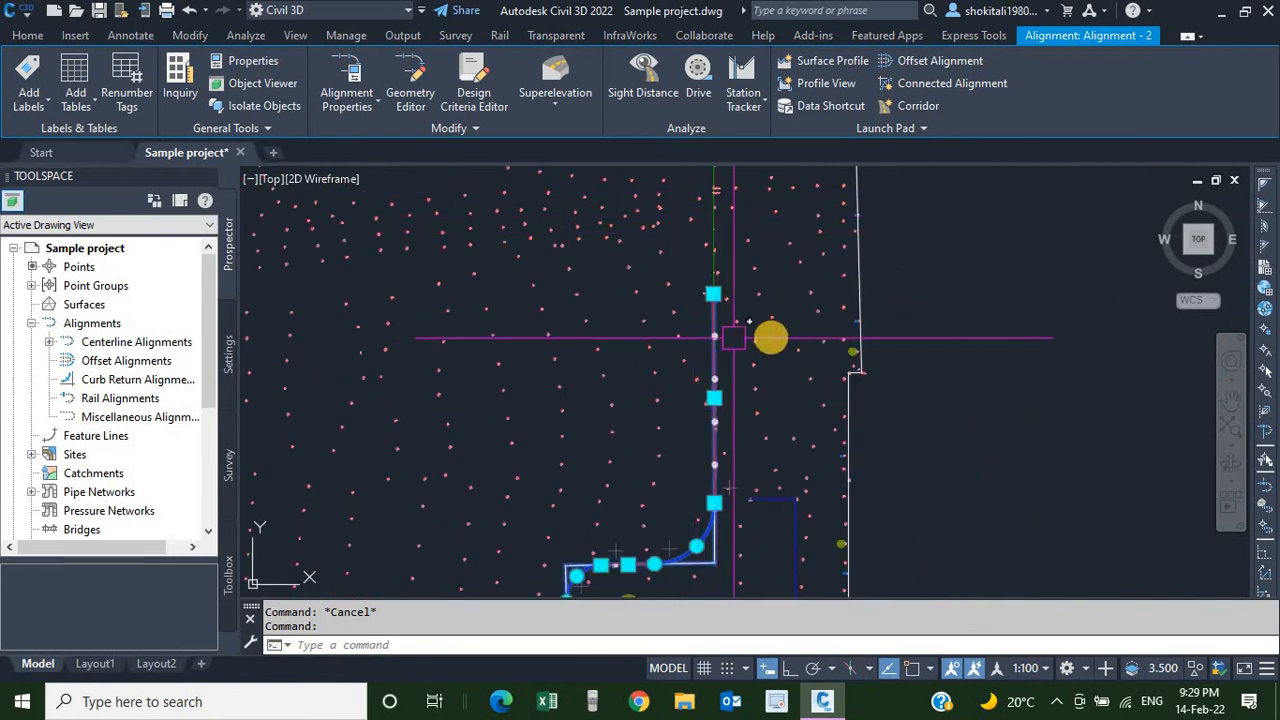
scroll(746, 351, "down", 6)
key("Escape")
scroll(746, 377, "up", 4)
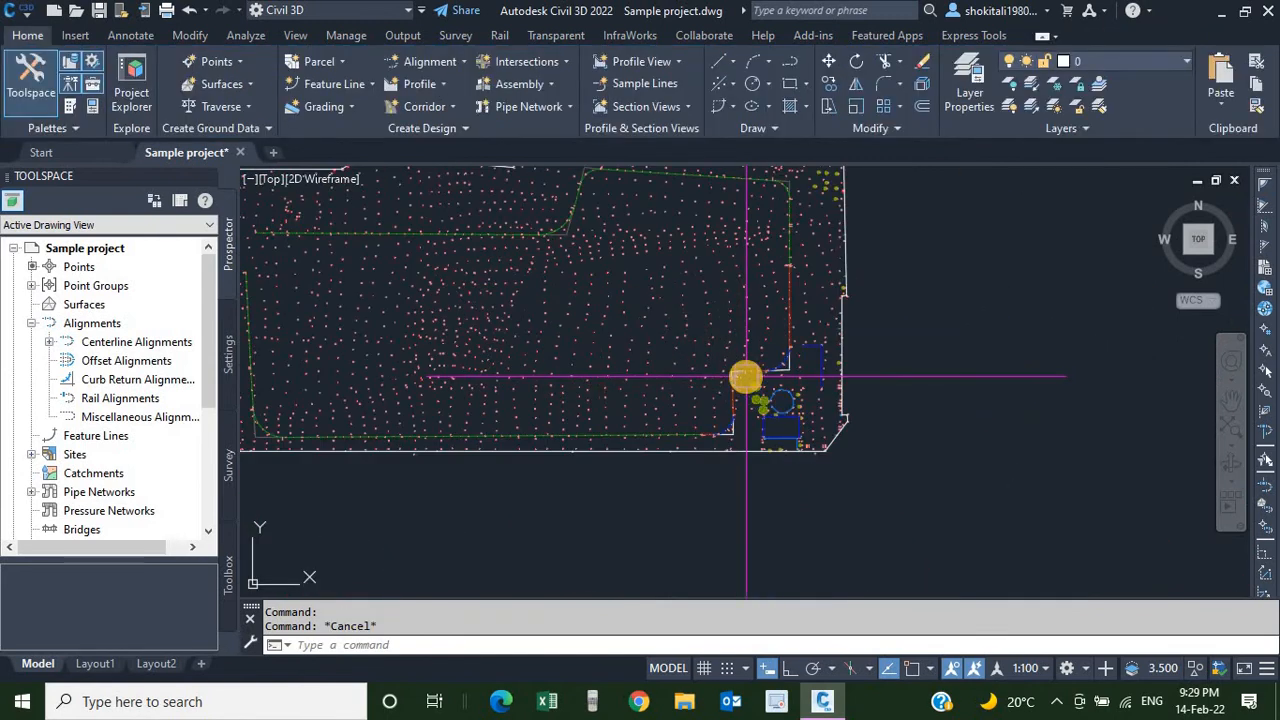
scroll(746, 377, "up", 2)
middle_click_drag(796, 338, 789, 388)
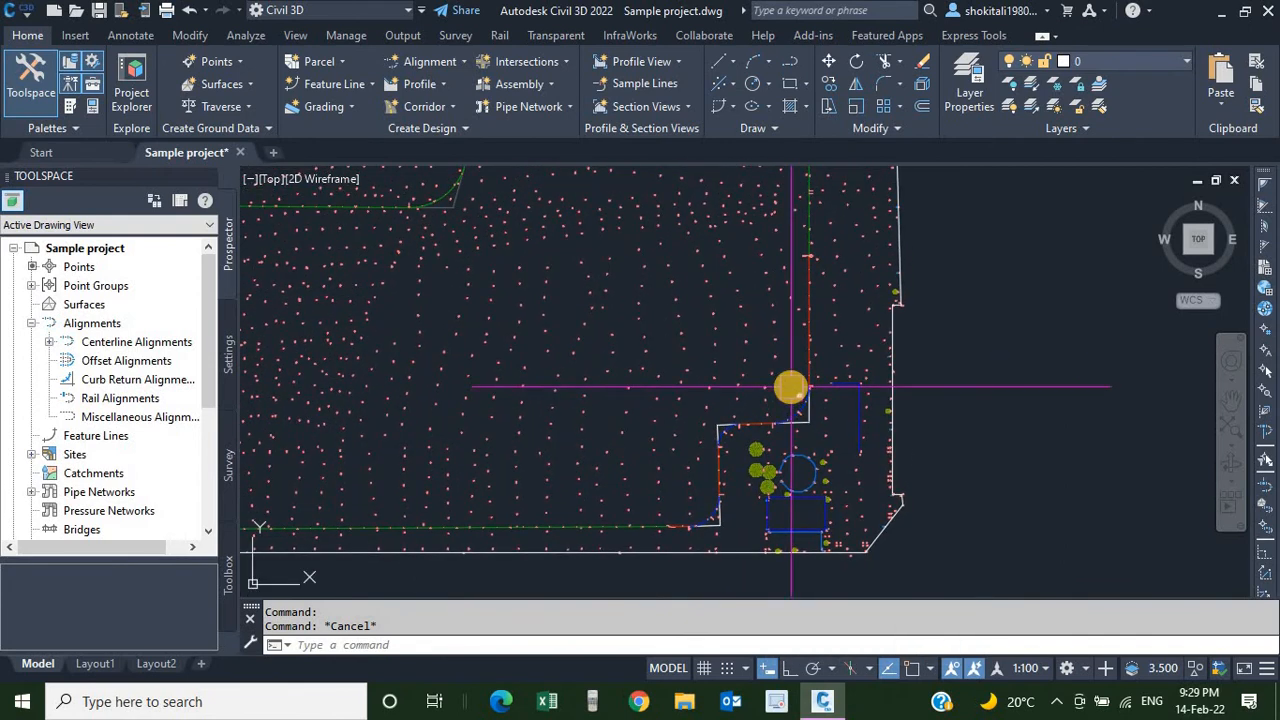
mouse_move(790, 387)
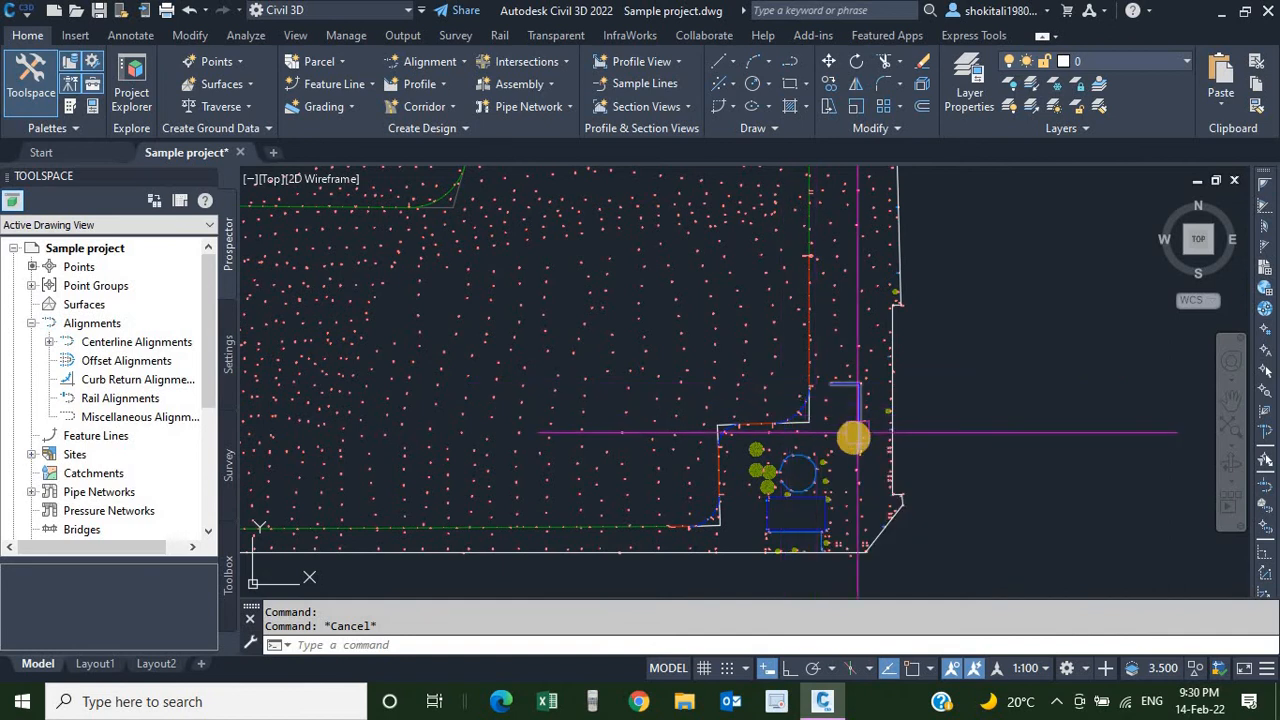
scroll(855, 470, "up", 2)
scroll(855, 469, "down", 2)
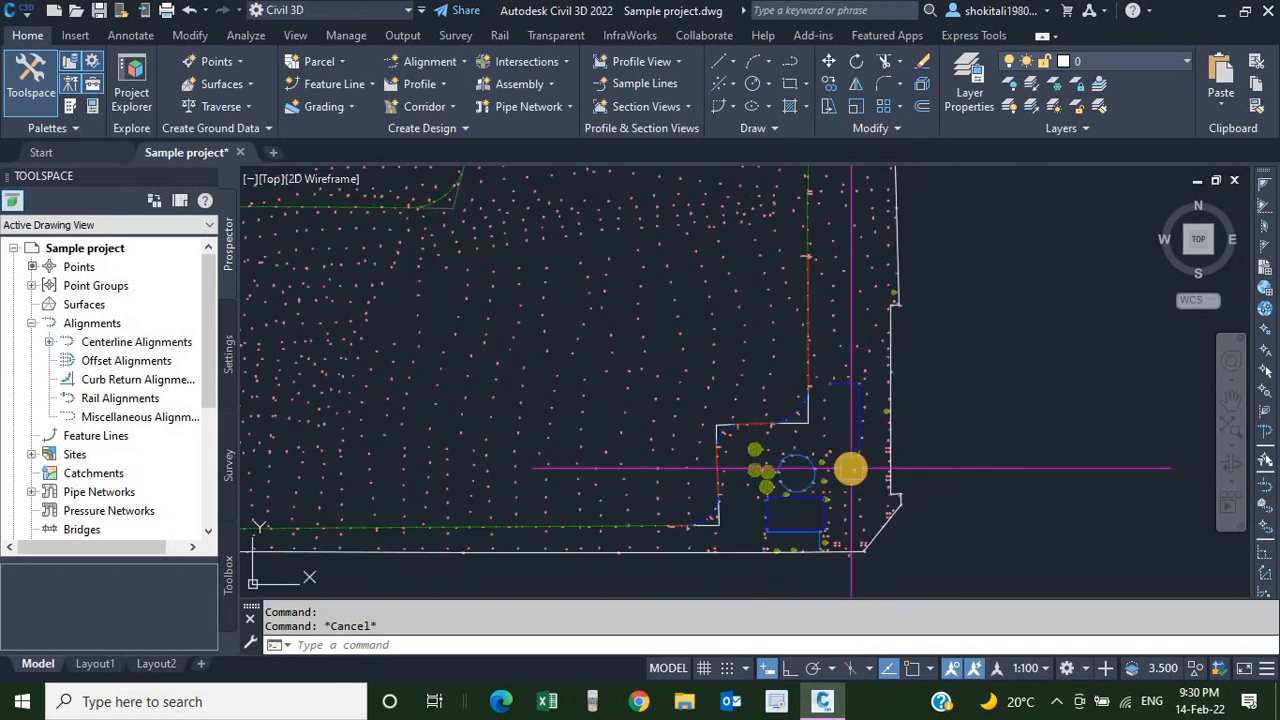